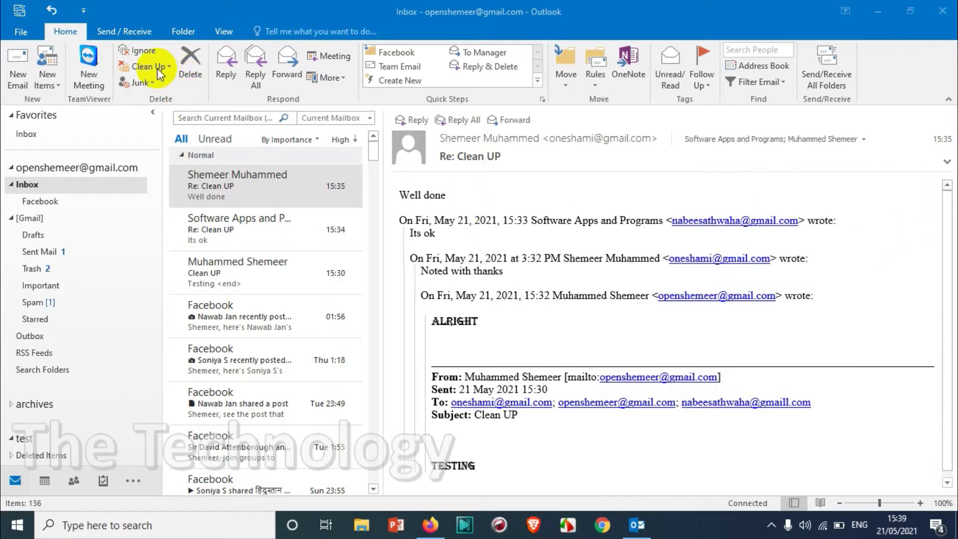
Step: Read the Clean UP conversation's messages, briefly showing and dismissing the clean-up options
click(240, 238)
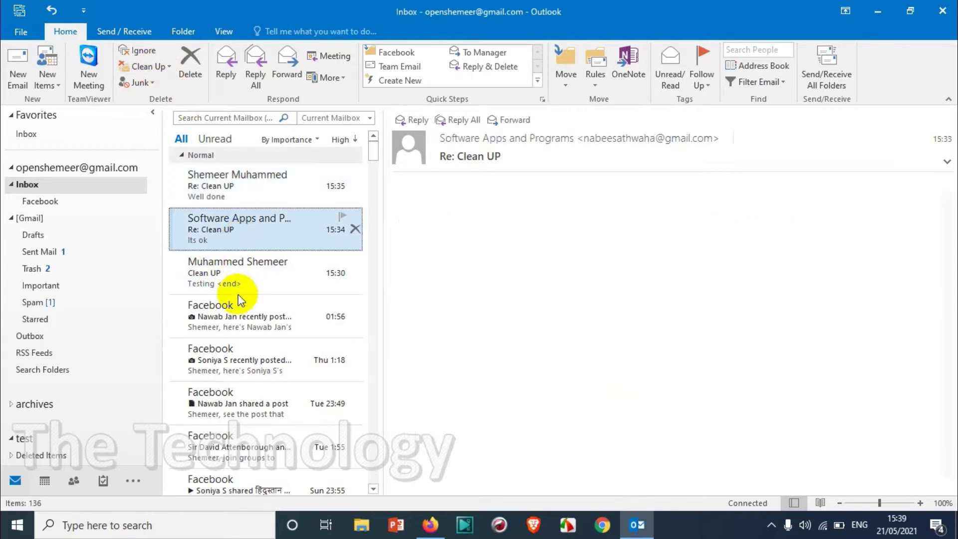
click(167, 68)
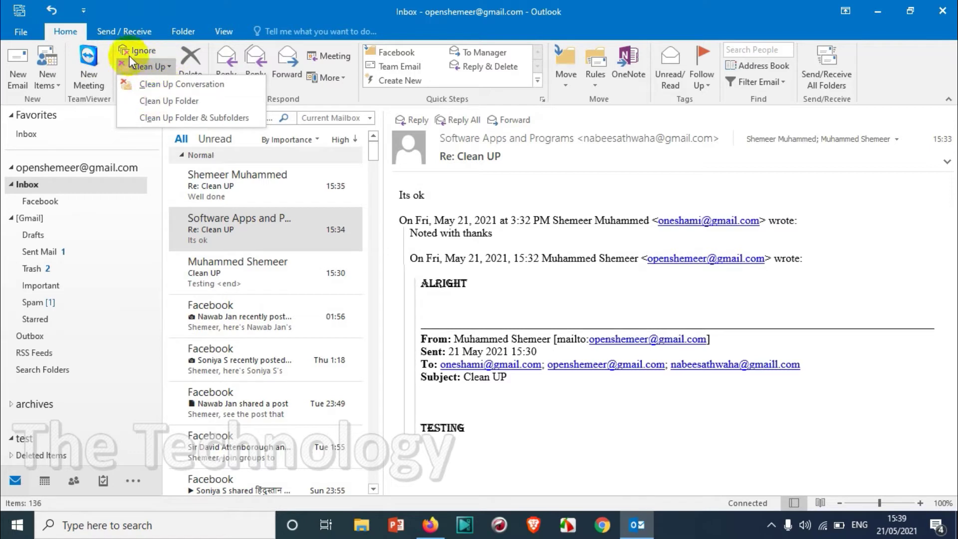
click(164, 69)
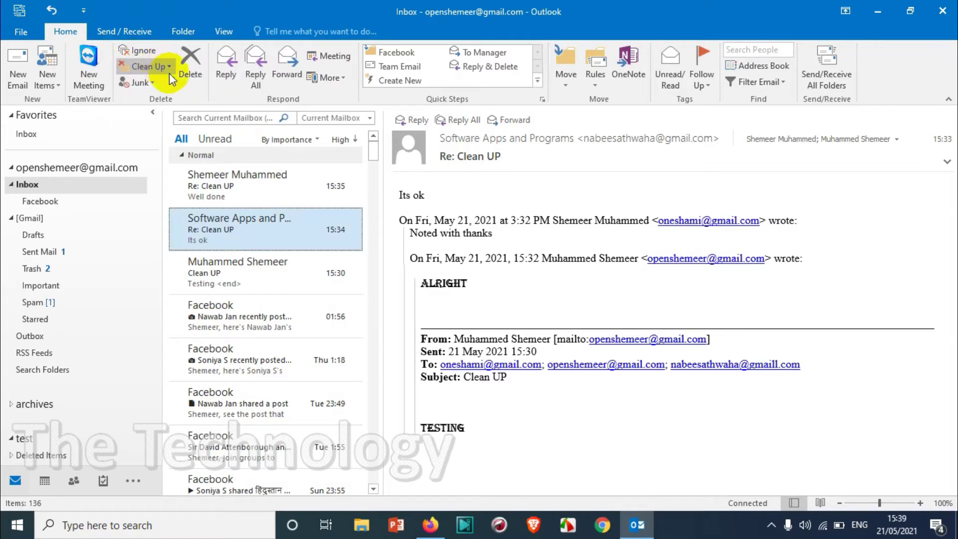
click(238, 267)
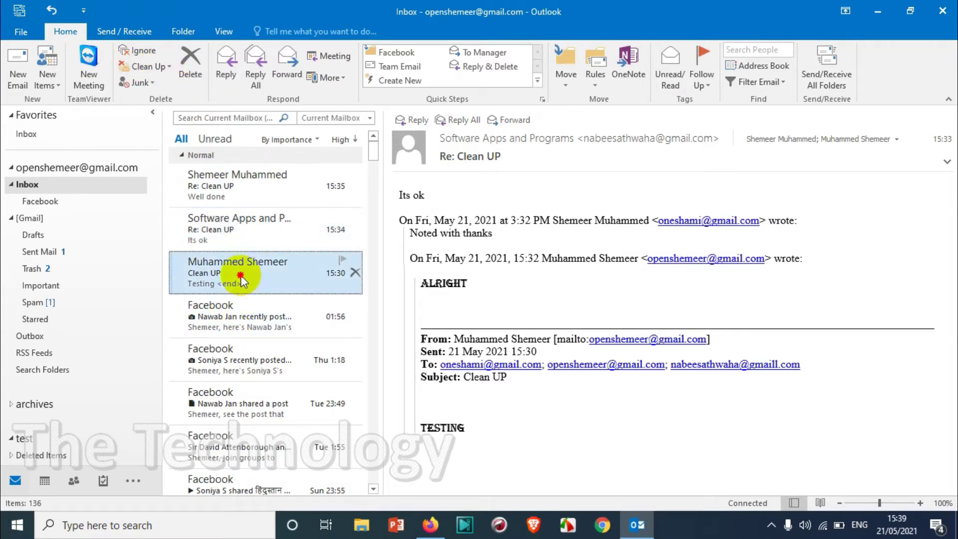
click(241, 181)
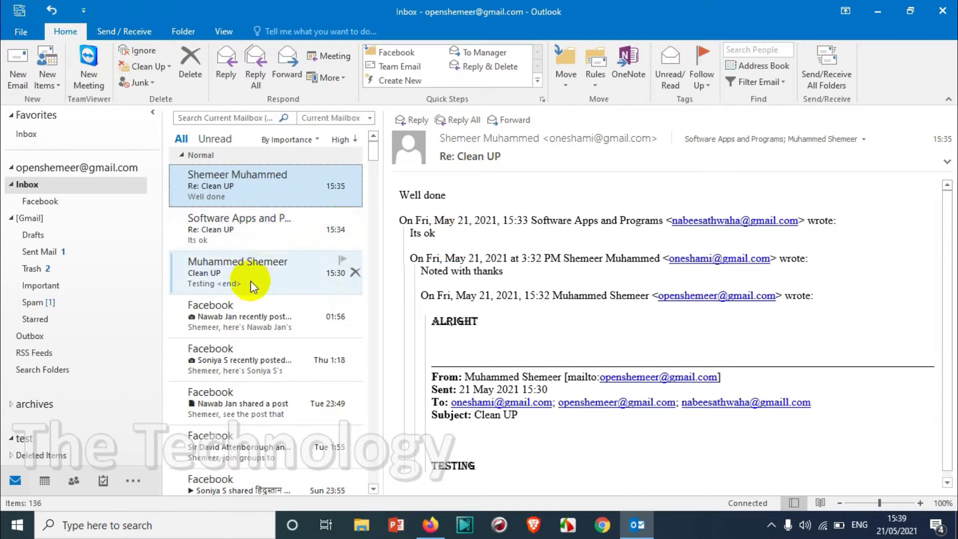
Step: Reread the Software Apps reply, the original Clean UP message and the Well done reply
click(252, 235)
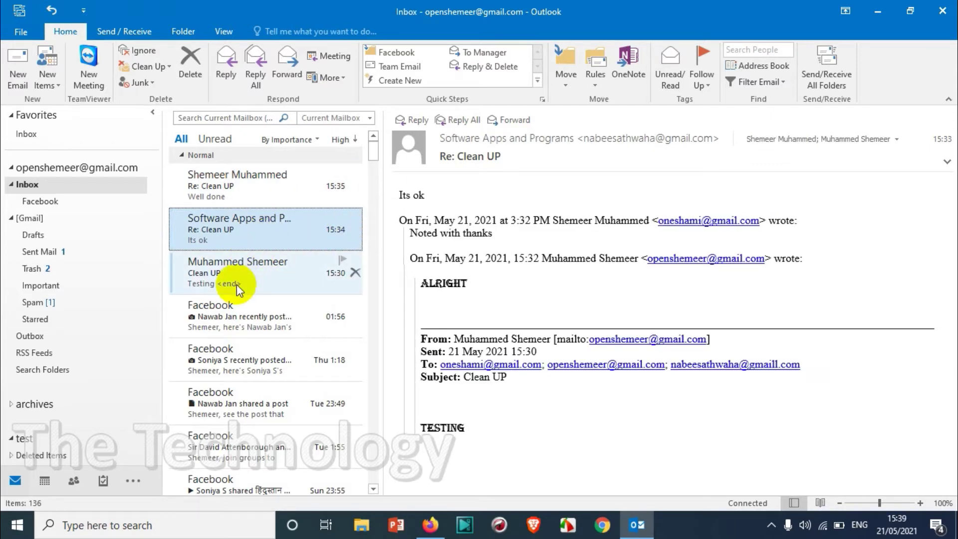
key(alt)
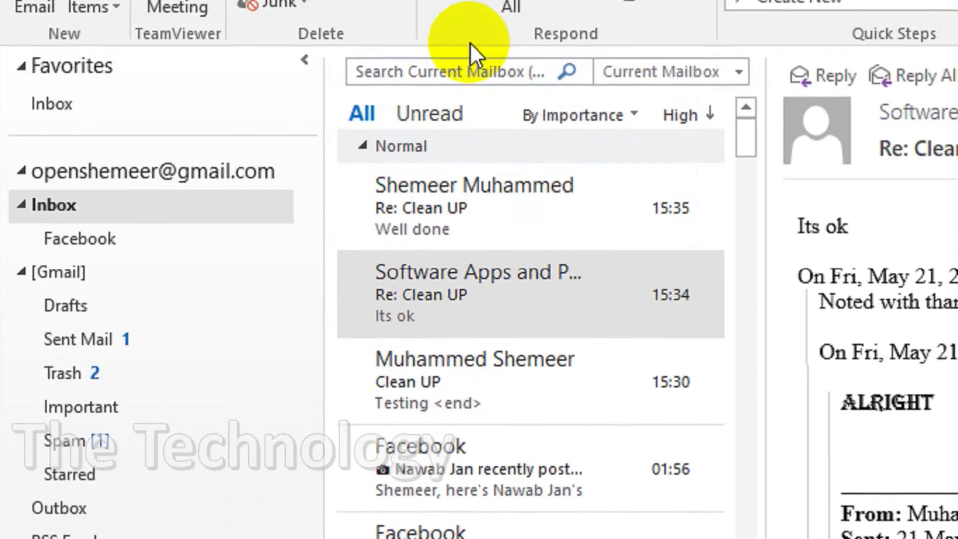
click(215, 242)
click(444, 391)
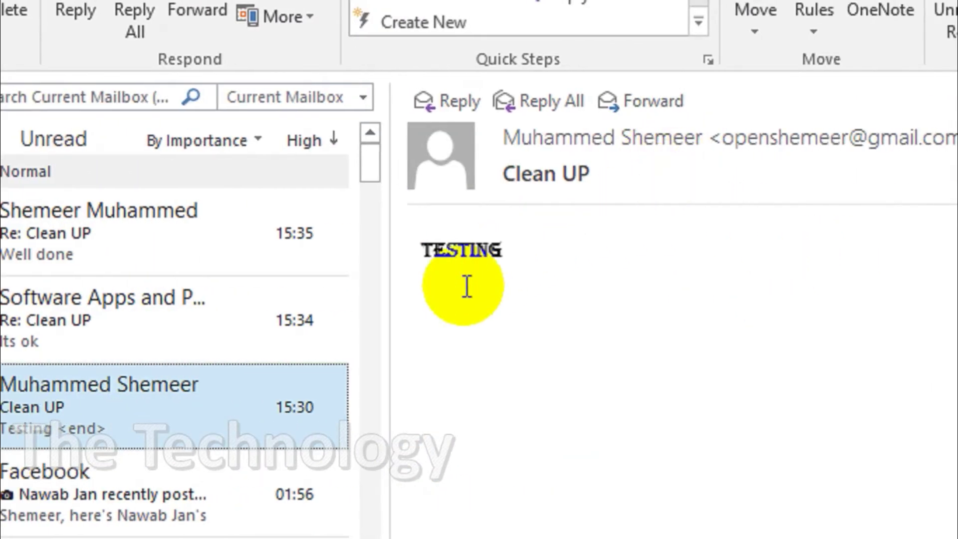
click(95, 337)
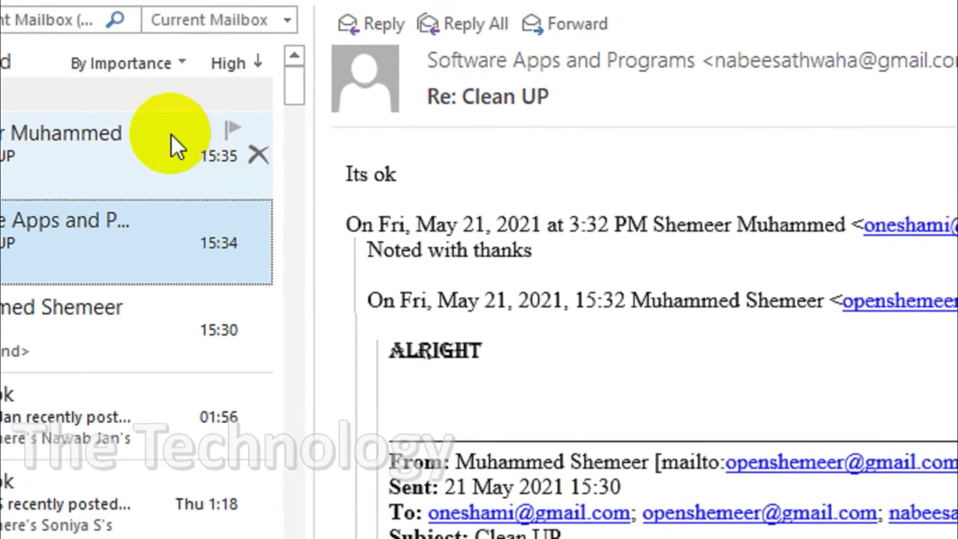
click(171, 134)
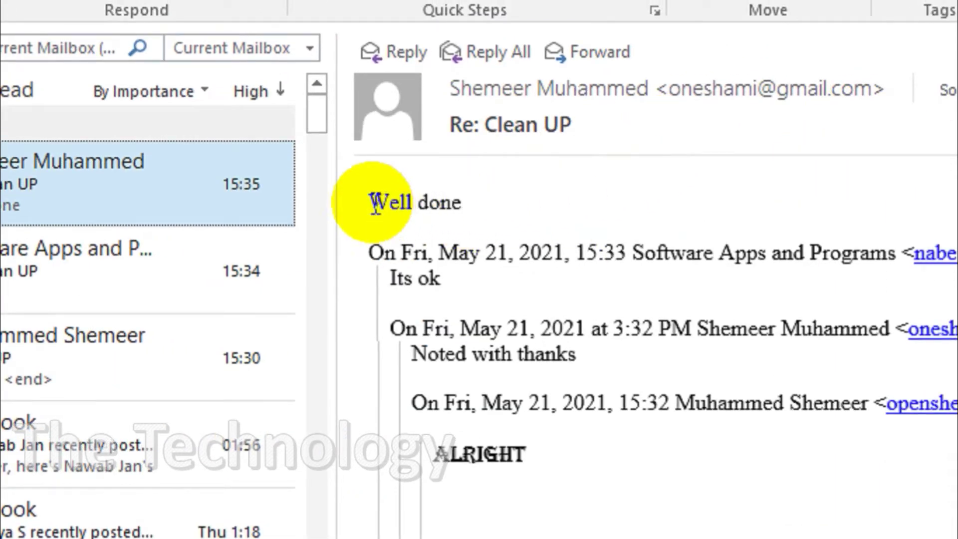
Step: Select and deselect words in the Well done reply and its quoted original
drag(375, 203, 466, 213)
click(475, 280)
drag(435, 413, 632, 429)
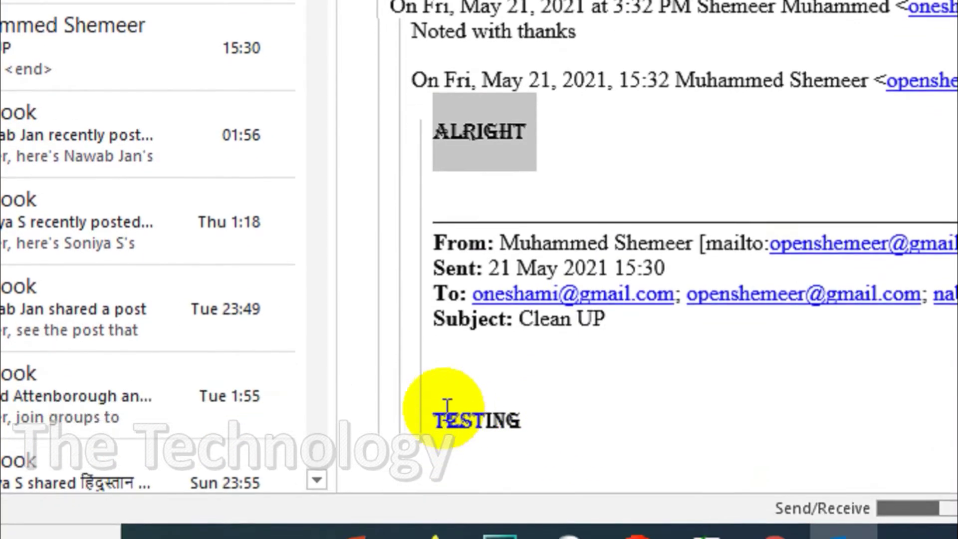
drag(447, 407, 552, 419)
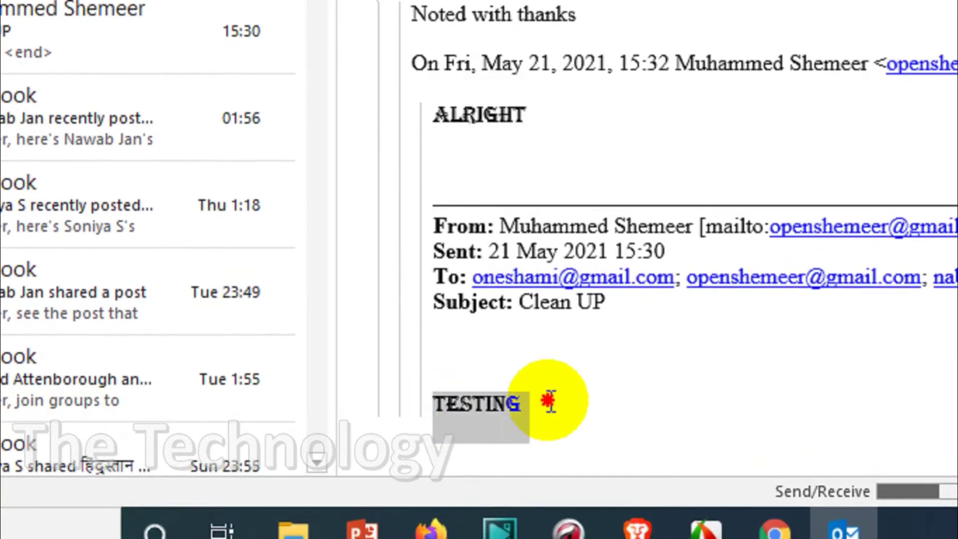
click(573, 296)
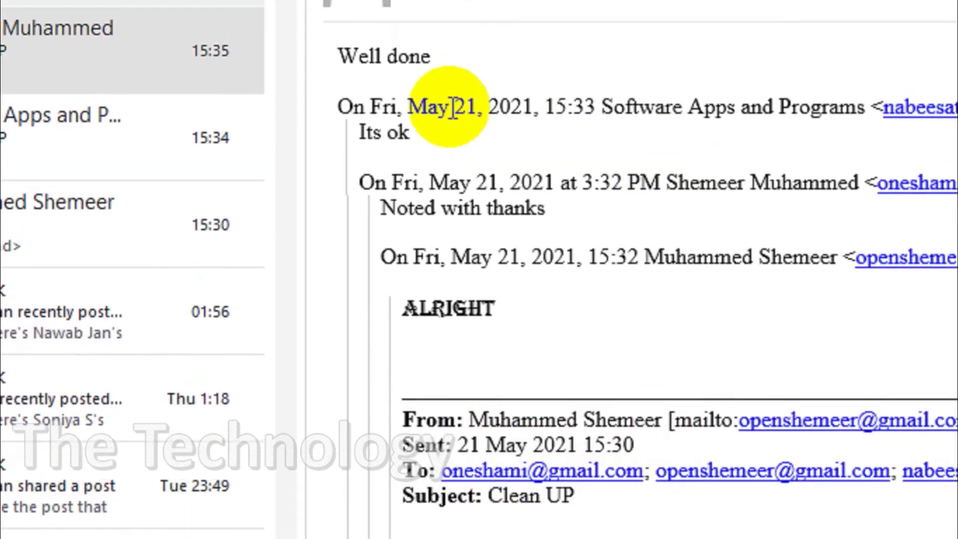
Step: Switch back and forth between the Well done, Software Apps and original Clean UP messages
click(166, 179)
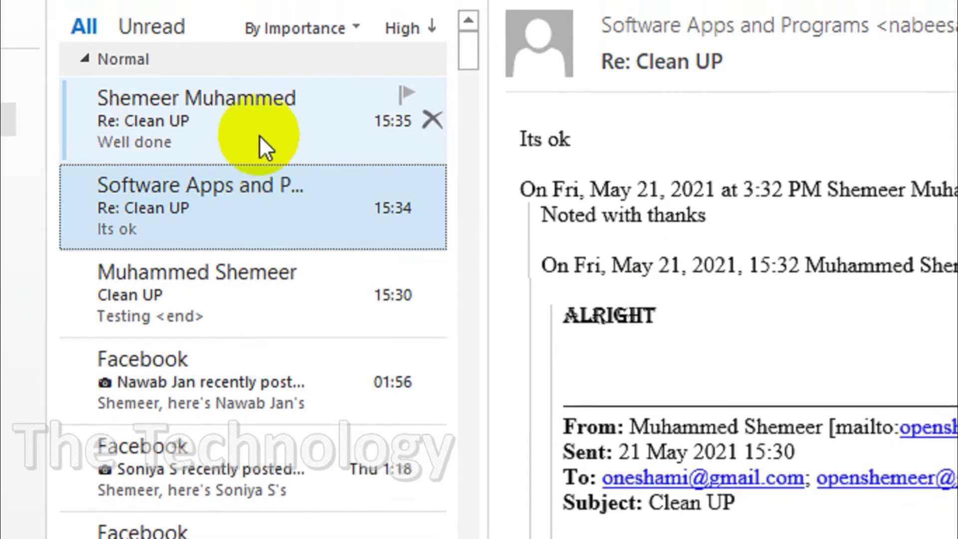
click(241, 284)
click(220, 182)
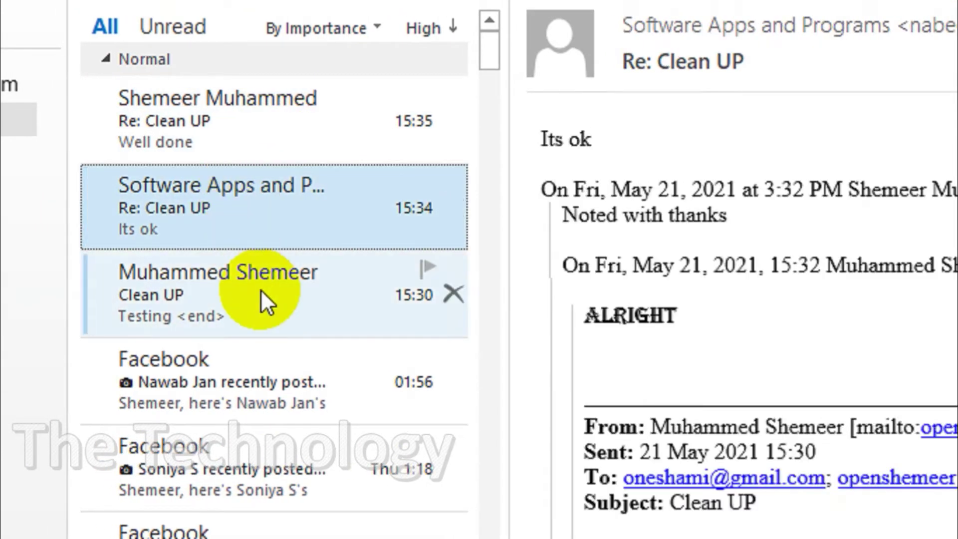
click(261, 289)
click(239, 206)
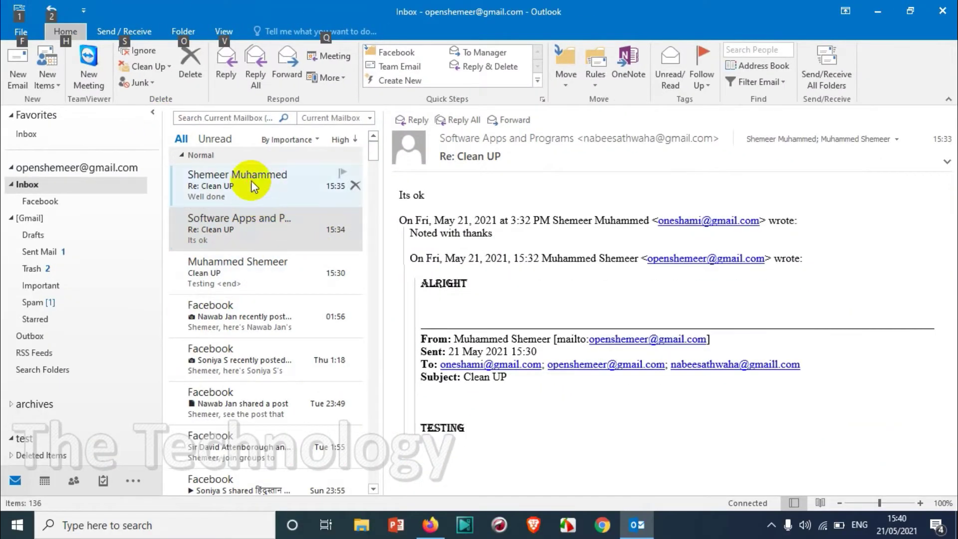
click(503, 310)
click(266, 234)
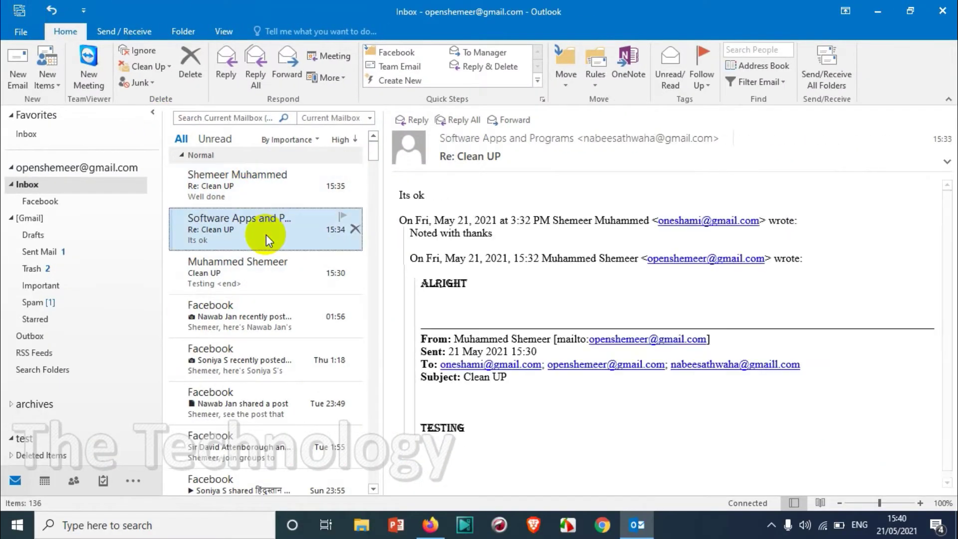
click(255, 261)
click(243, 199)
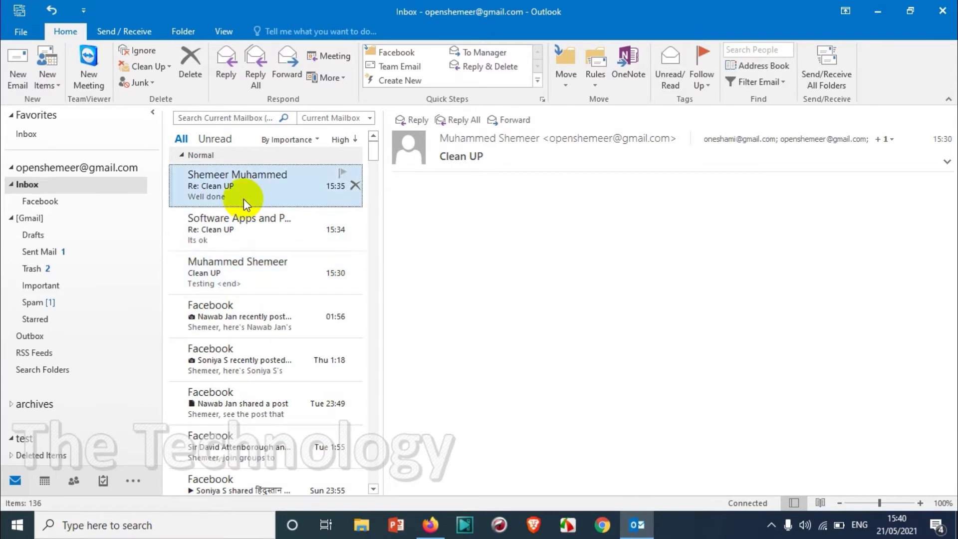
click(241, 229)
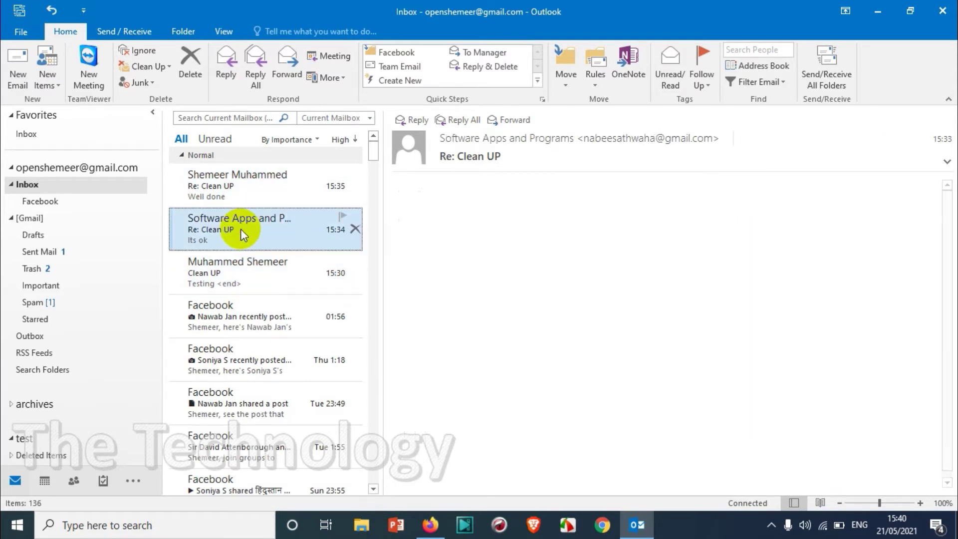
click(219, 180)
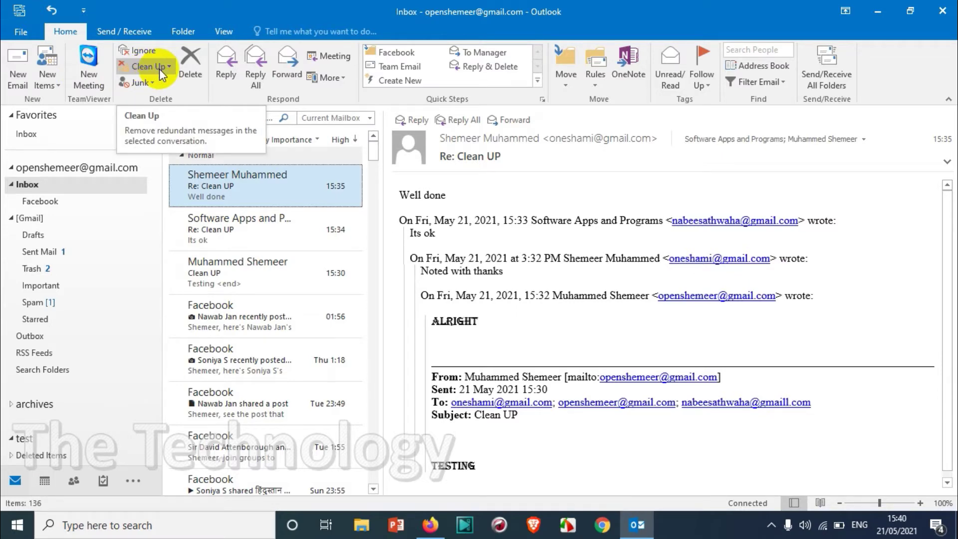
Step: Go to File > Options > Mail and scroll down to Conversation Clean Up
click(22, 31)
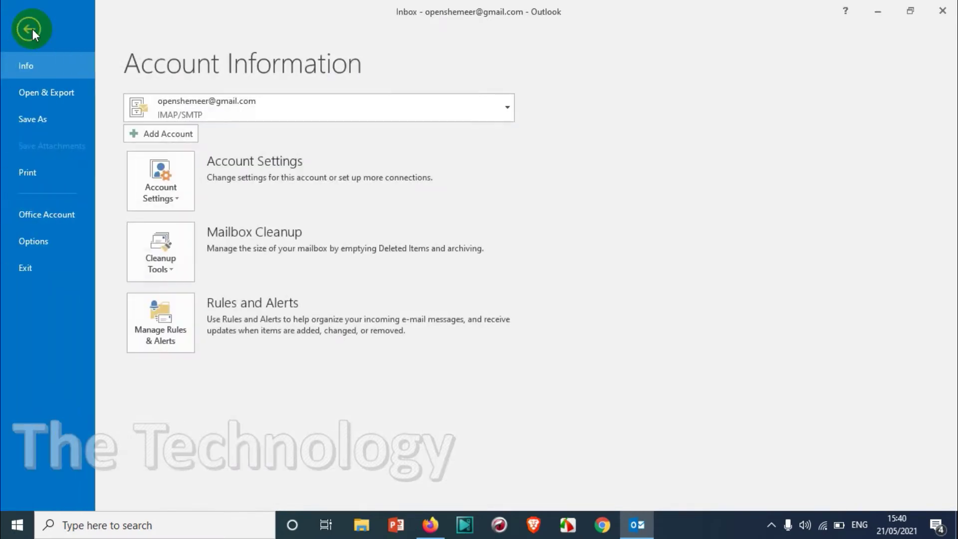
click(31, 29)
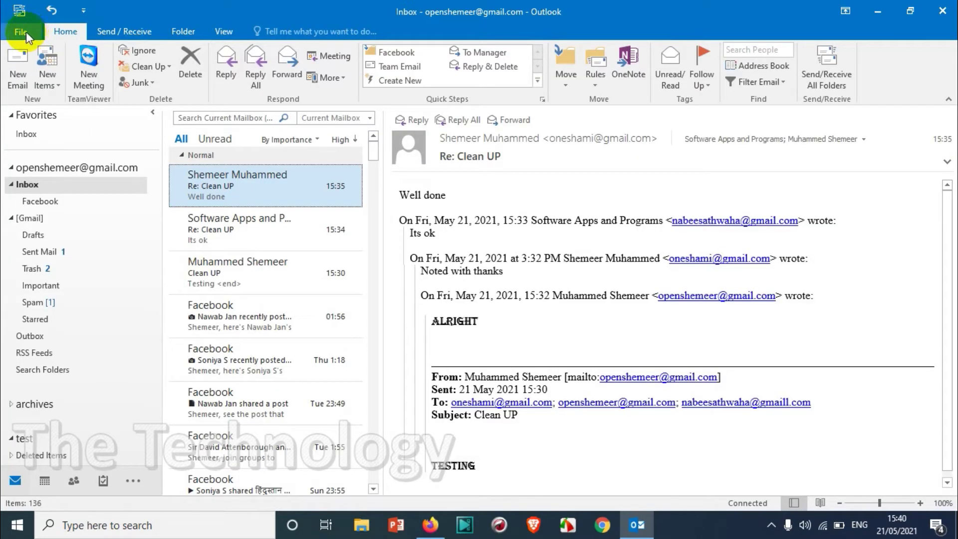
click(25, 34)
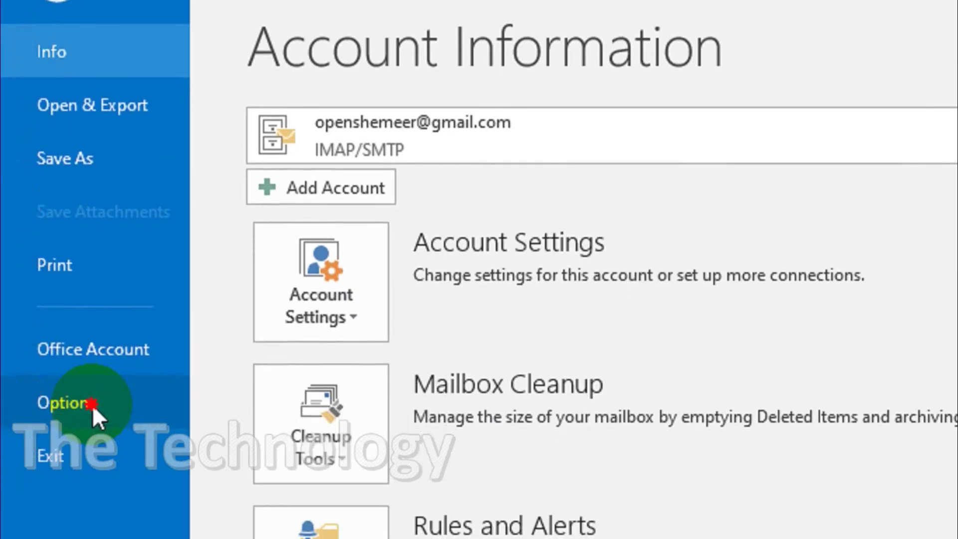
click(75, 484)
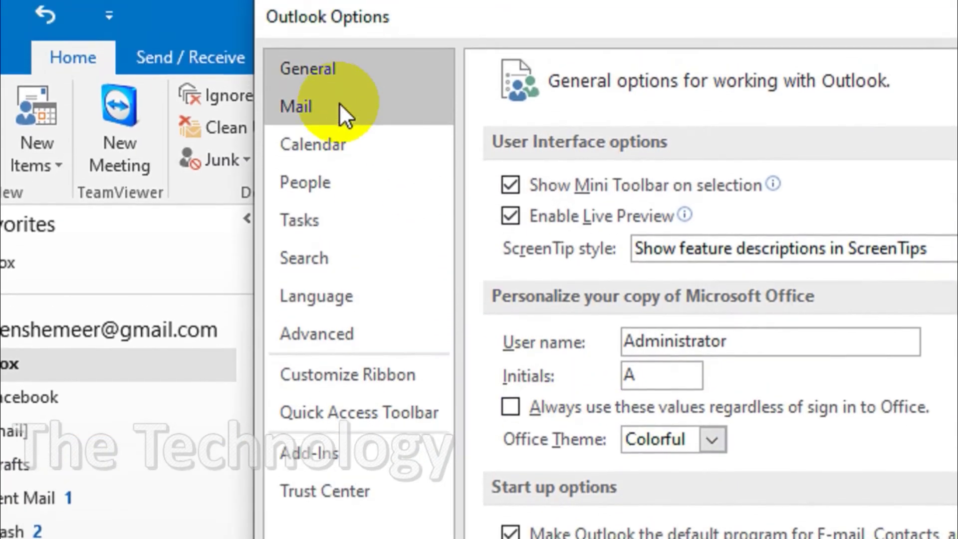
click(338, 28)
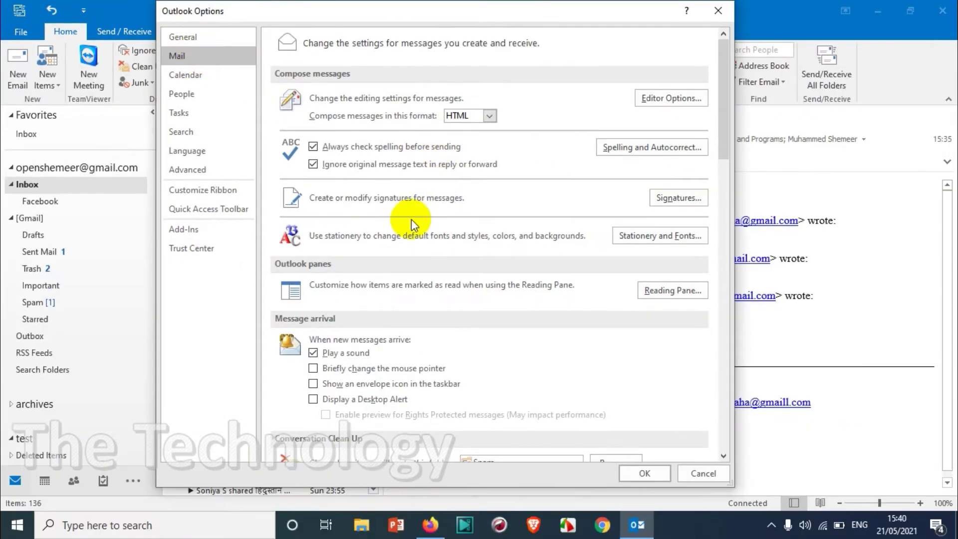
scroll(691, 346, down, 3)
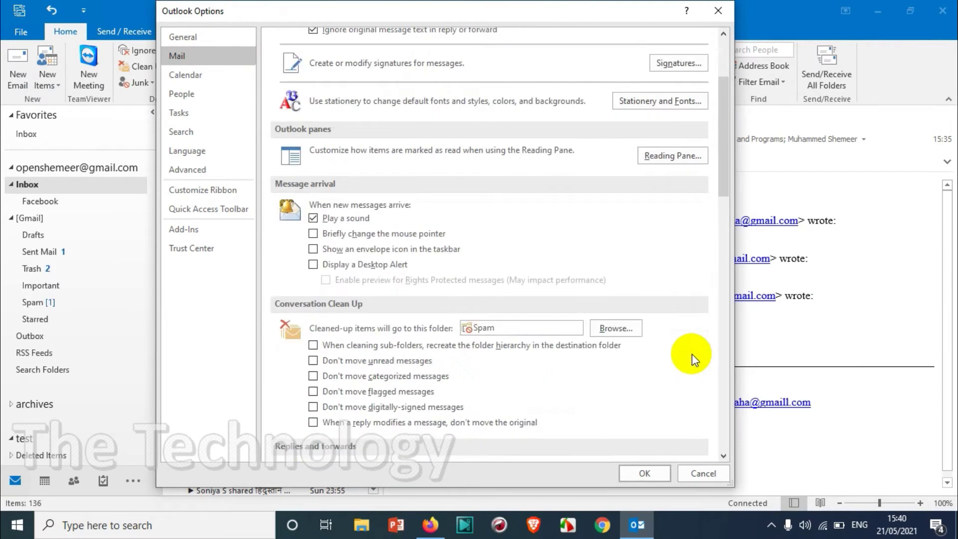
scroll(297, 185, down, 2)
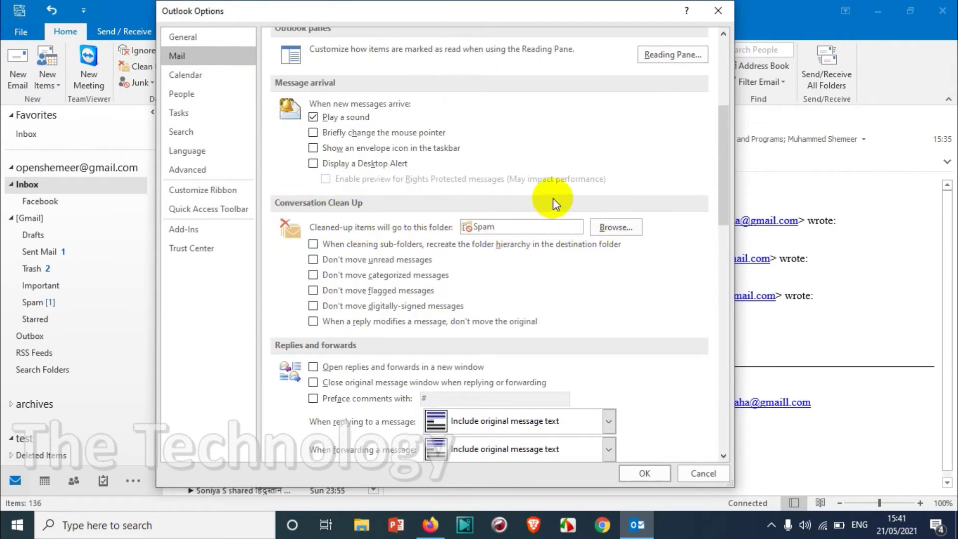
Step: Set the clean-up destination folder to Trash
click(612, 225)
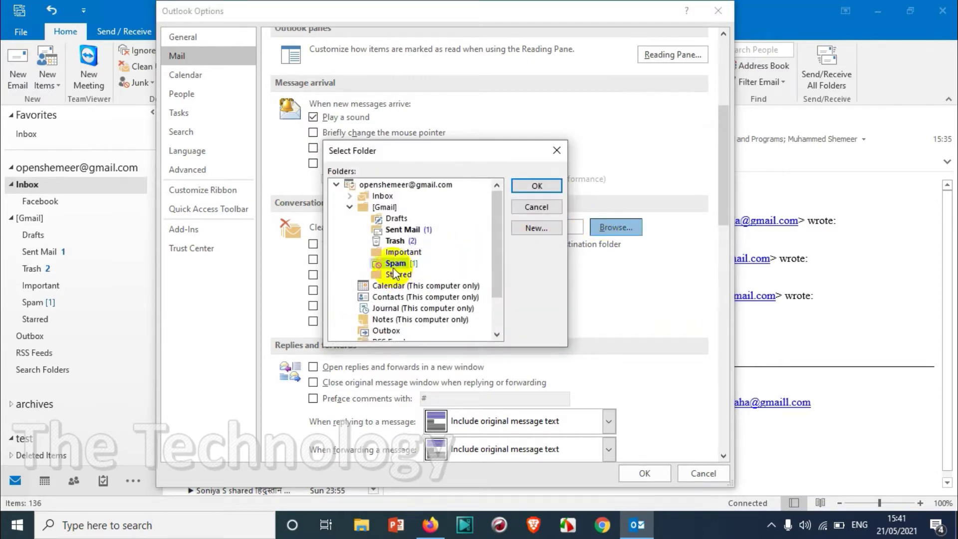
click(395, 241)
click(537, 185)
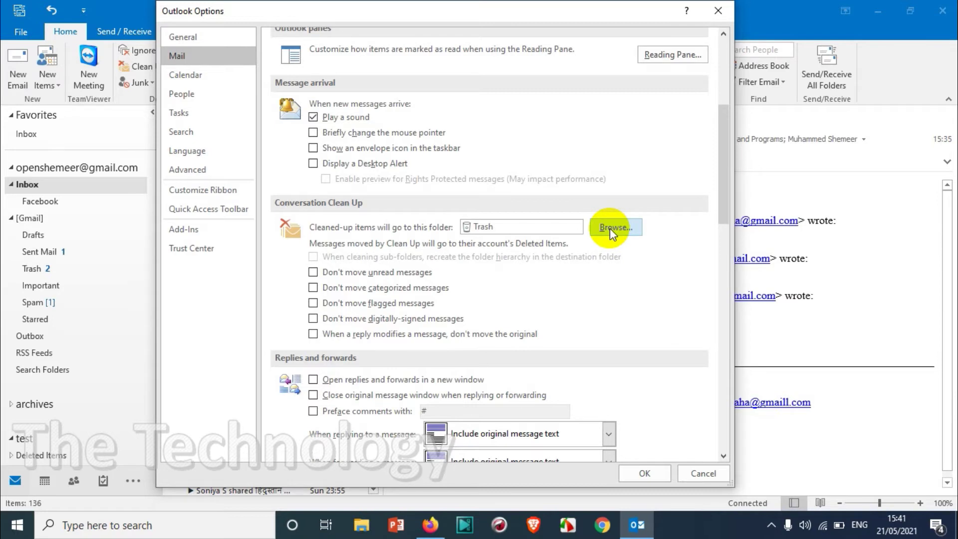
Step: Create a 'Cleaned Up Items' folder under Inbox and set it as the clean-up destination
click(610, 229)
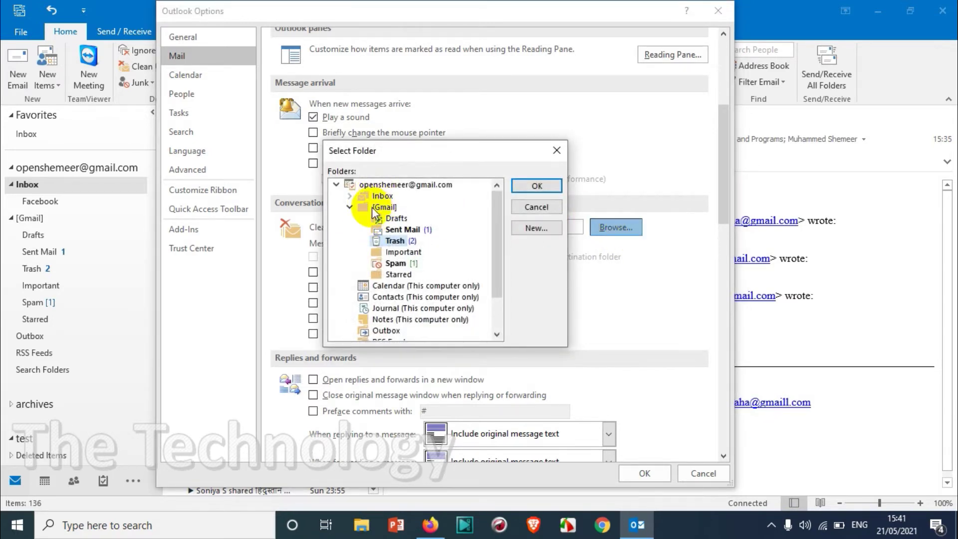
click(377, 185)
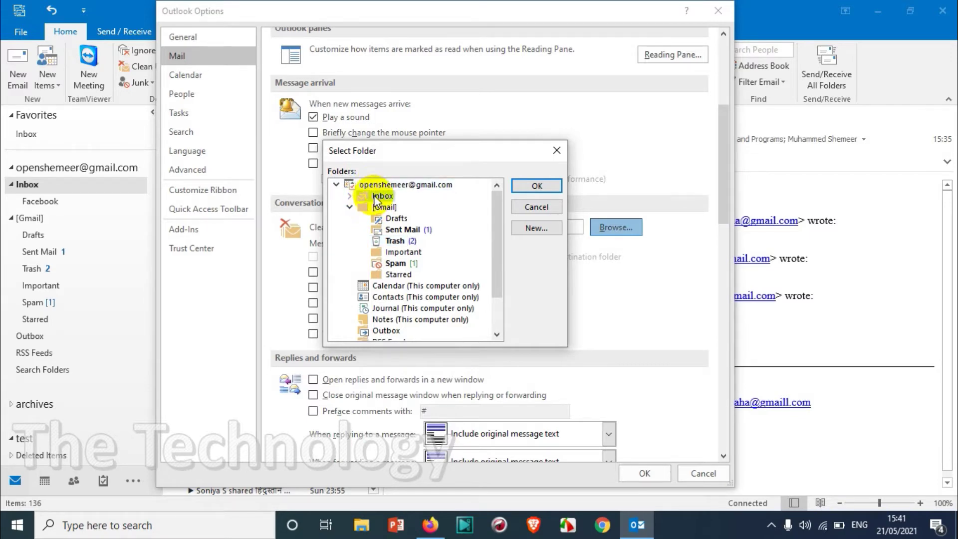
click(536, 227)
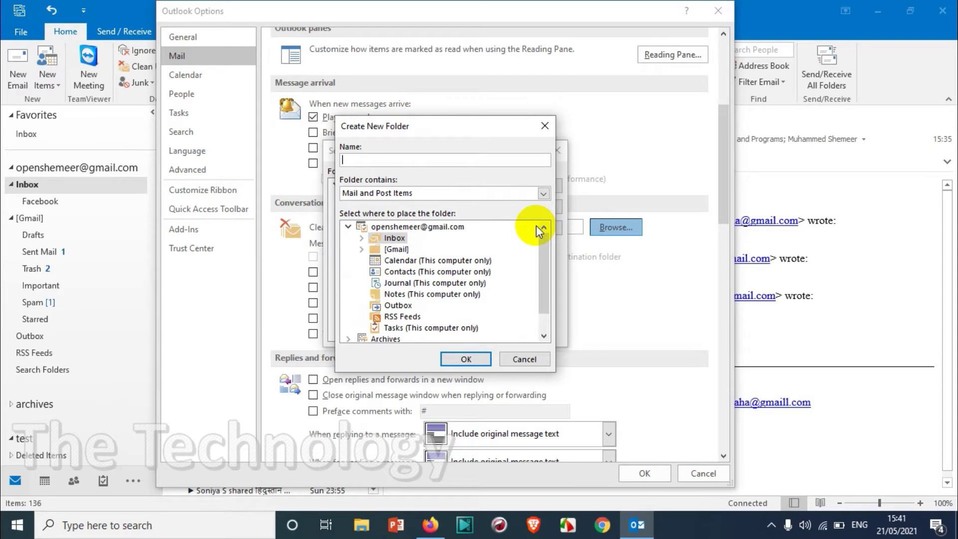
text(Cle)
text(aned Up Items)
click(466, 359)
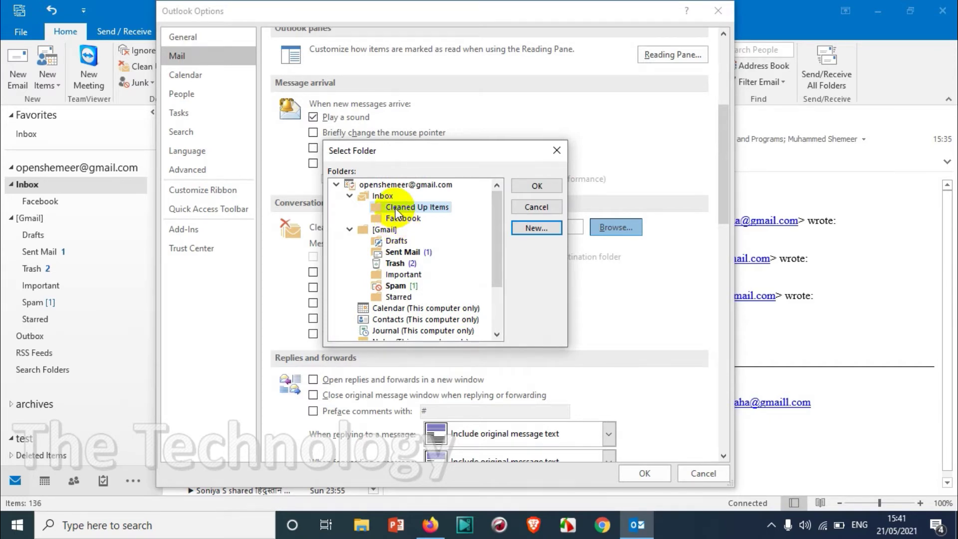
click(538, 186)
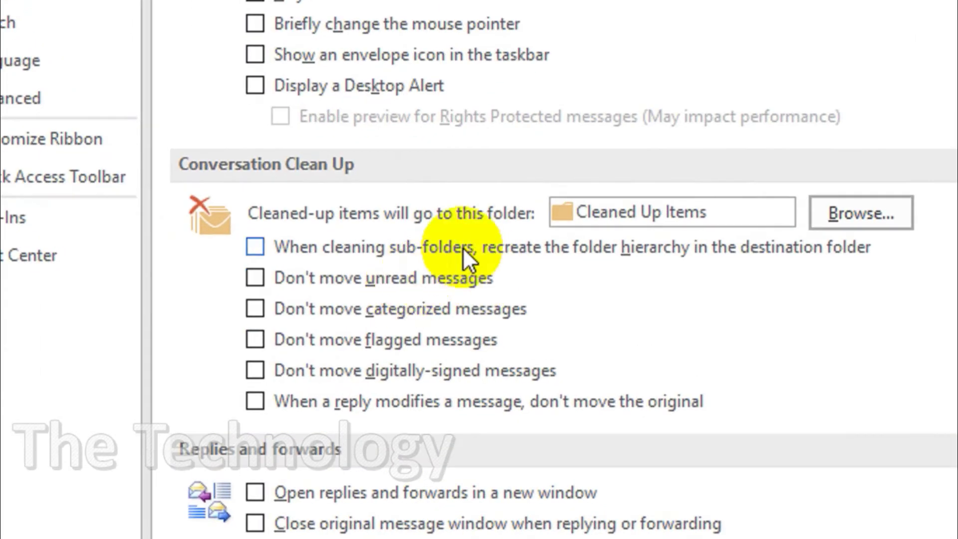
Step: Enable 'recreate the folder hierarchy' and 'Don't move unread messages', leave other exceptions off, and save
click(701, 247)
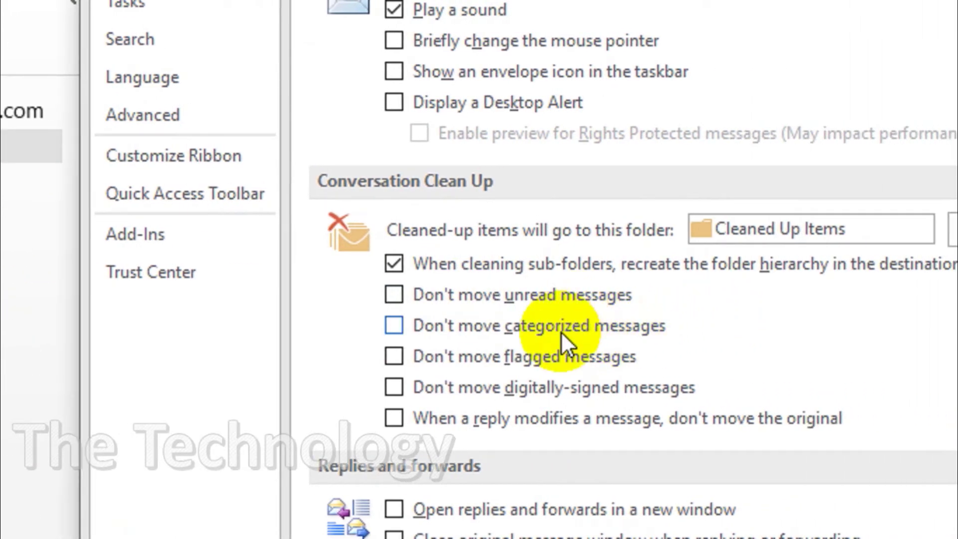
click(554, 309)
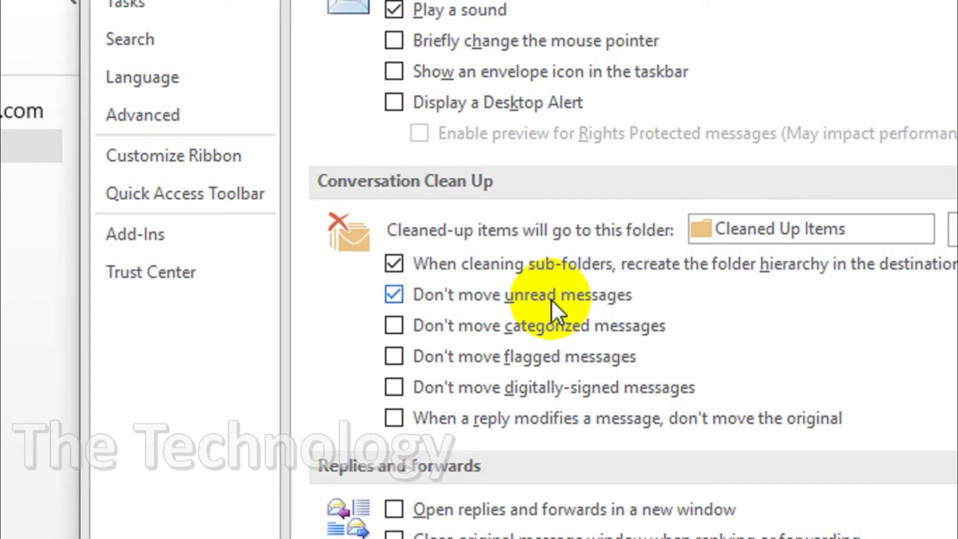
click(594, 325)
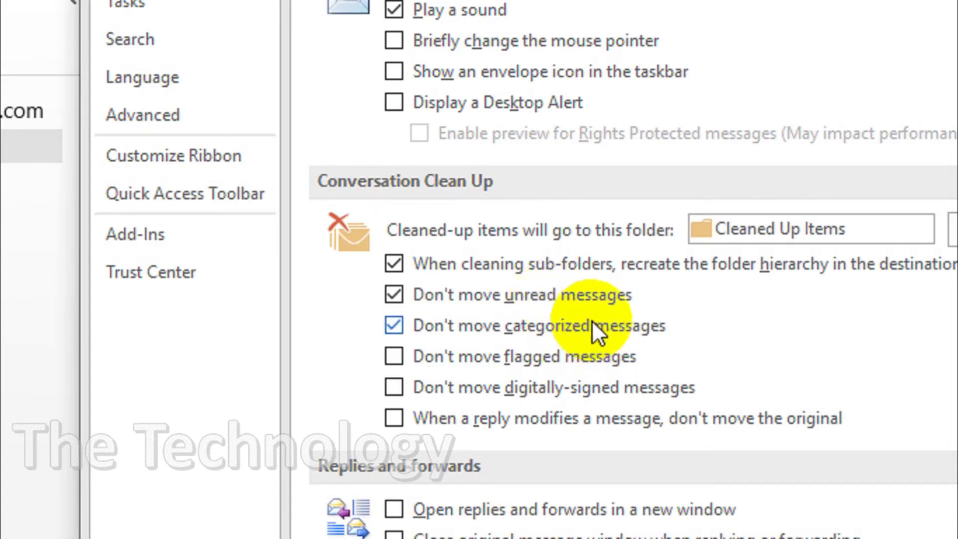
click(615, 324)
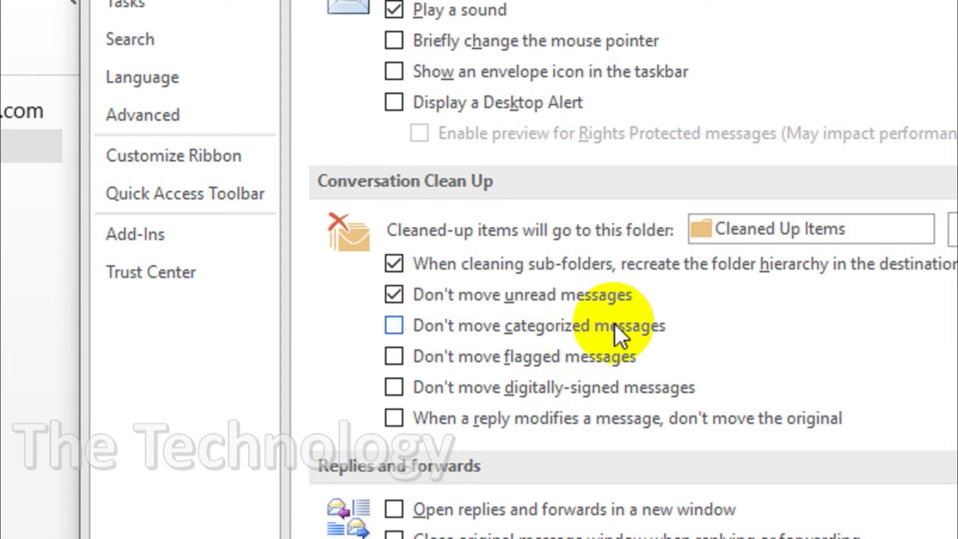
click(589, 358)
click(556, 359)
scroll(574, 390, down, 1)
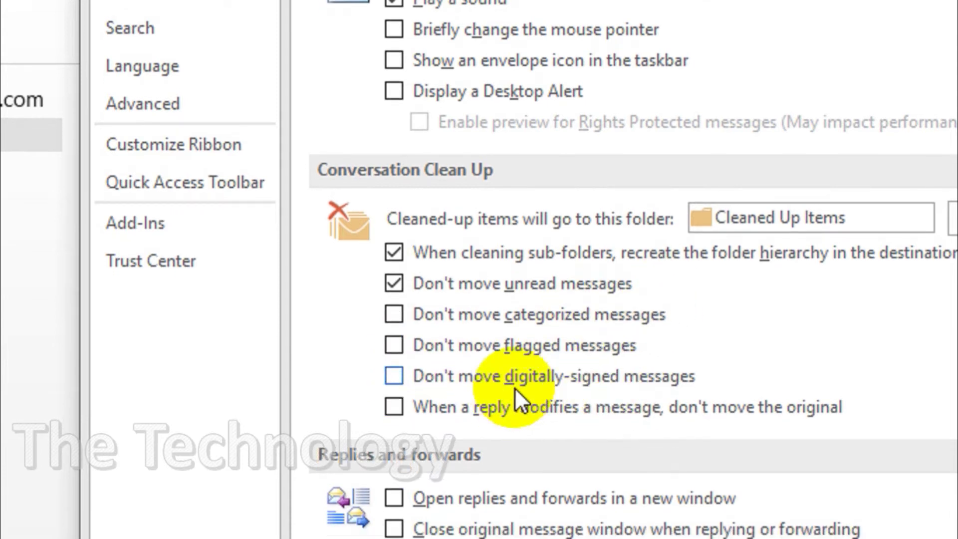
scroll(594, 410, down, 2)
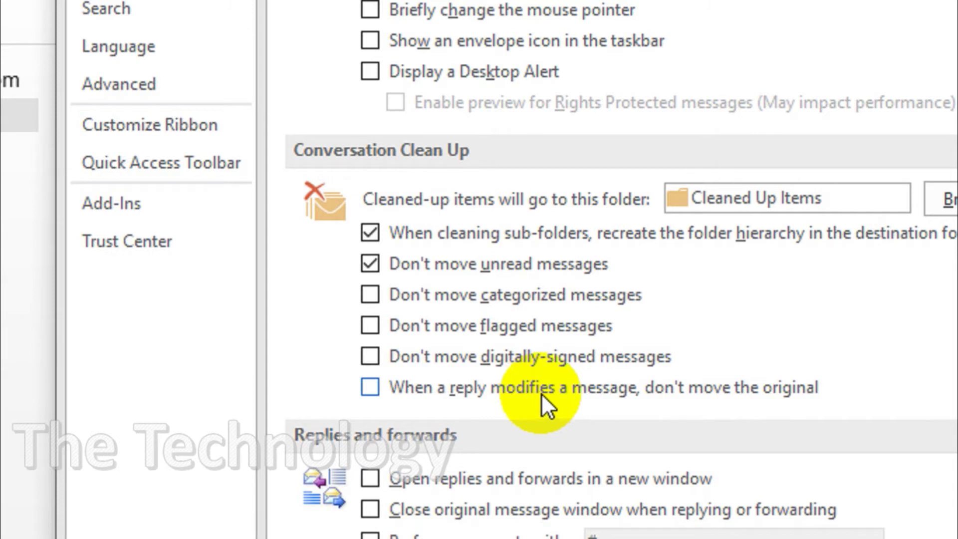
click(621, 402)
click(618, 399)
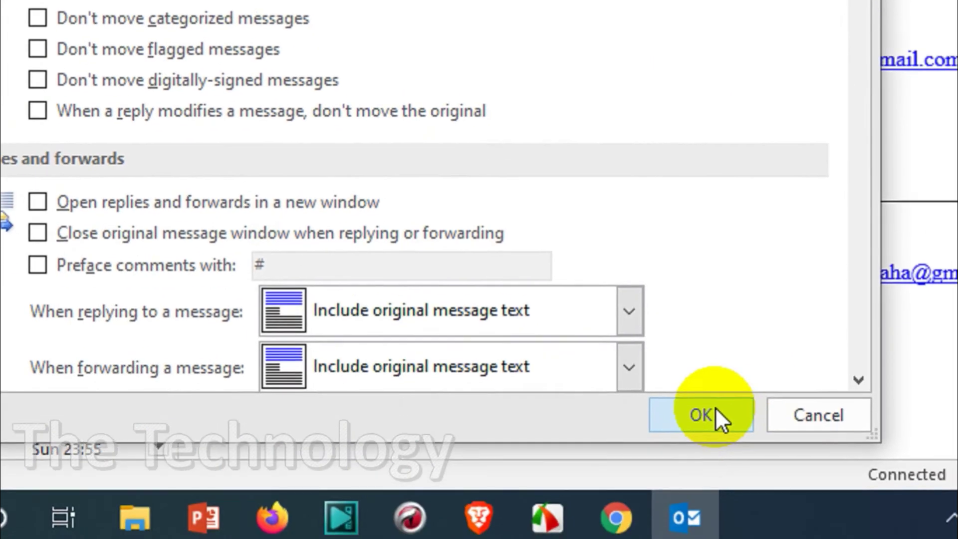
click(715, 405)
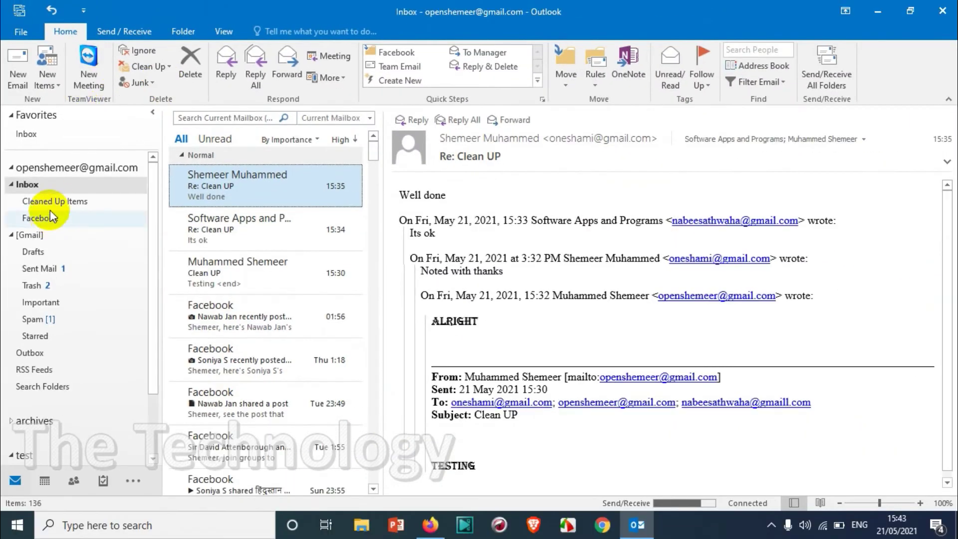
Step: Move the Cleaned Up Items folder from Inbox to [Gmail] using Move Folder
drag(52, 206, 38, 240)
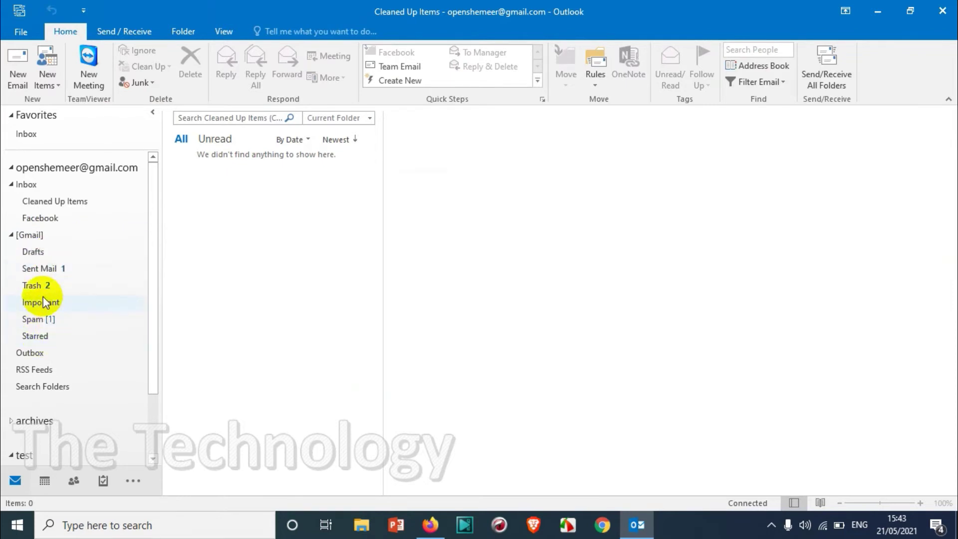
click(50, 253)
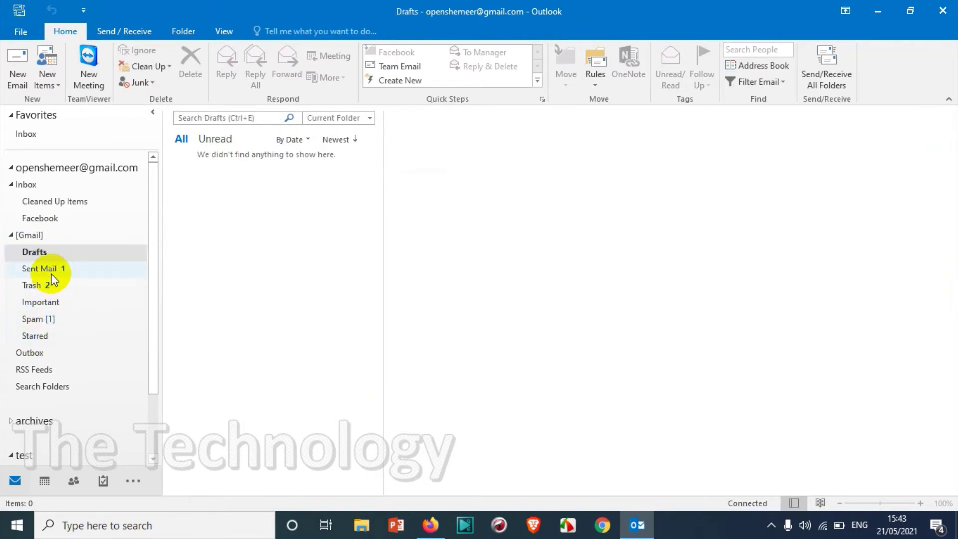
click(57, 203)
right_click(60, 199)
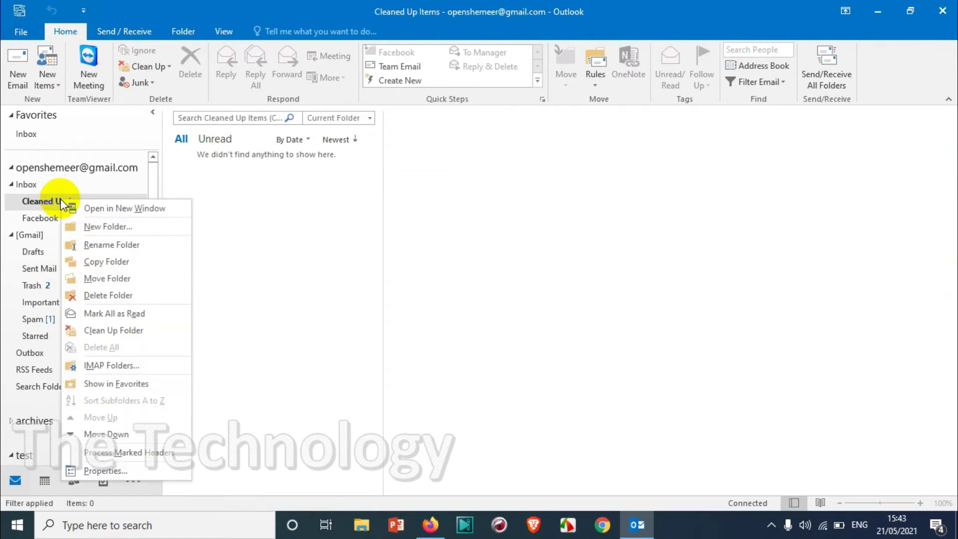
click(128, 278)
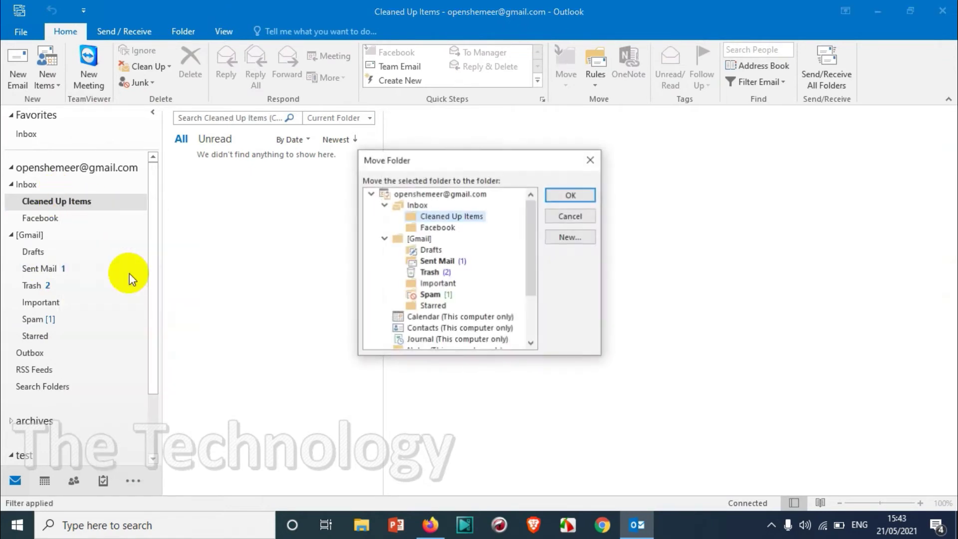
click(415, 239)
click(568, 194)
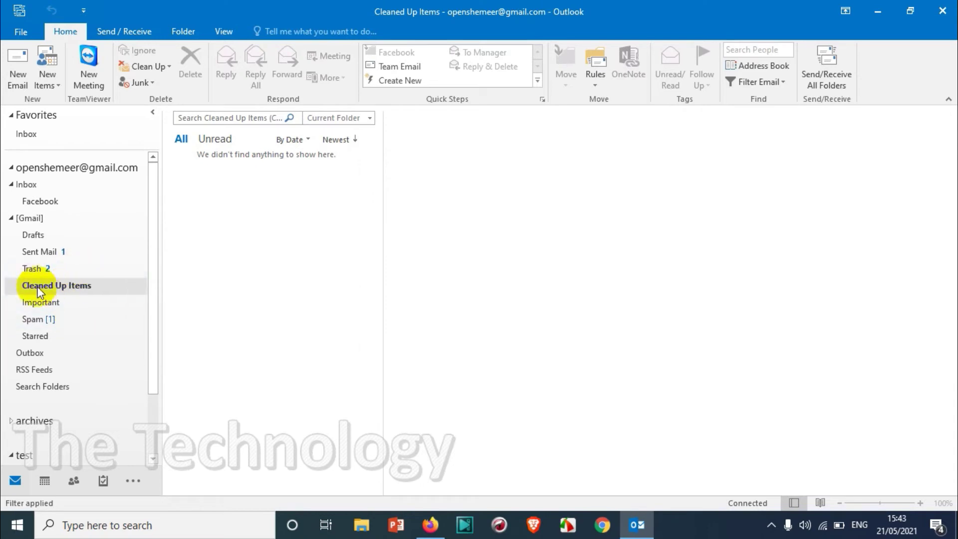
Step: Look over the Clean UP read receipt and the 15:30 delivery failure notice in Trash
click(49, 271)
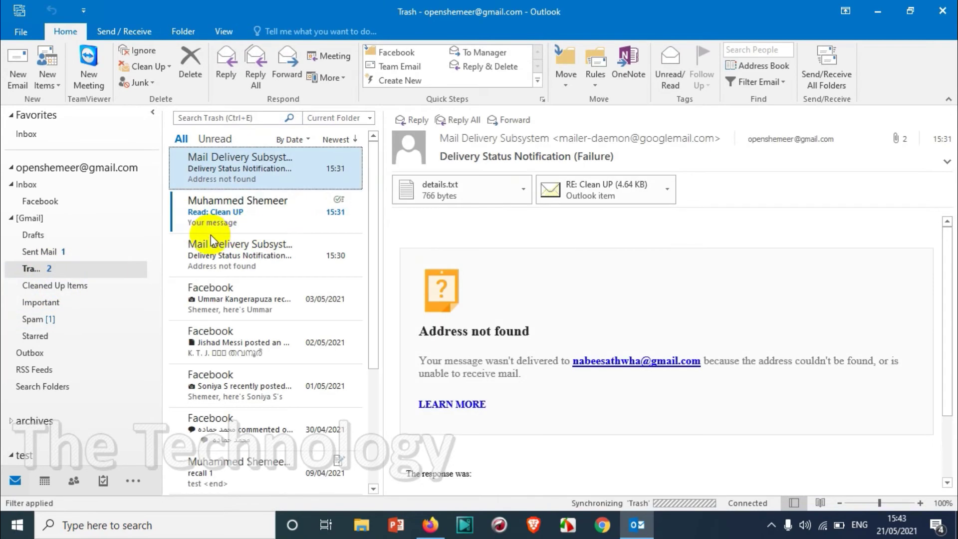
click(230, 214)
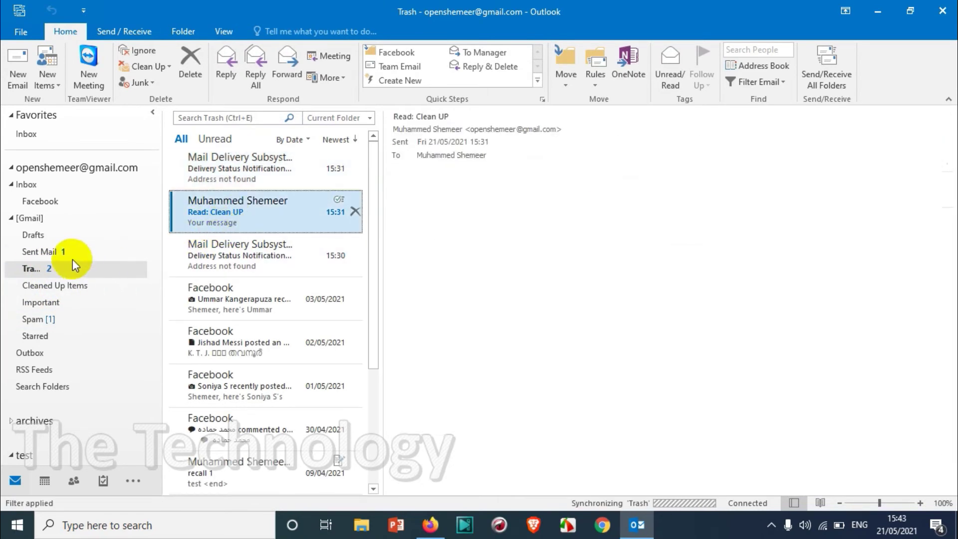
click(39, 251)
click(36, 268)
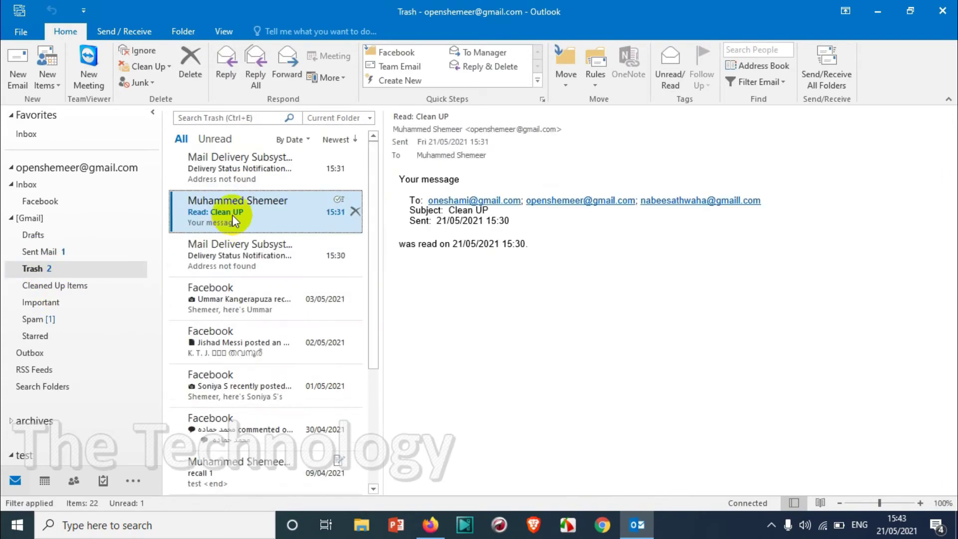
click(245, 244)
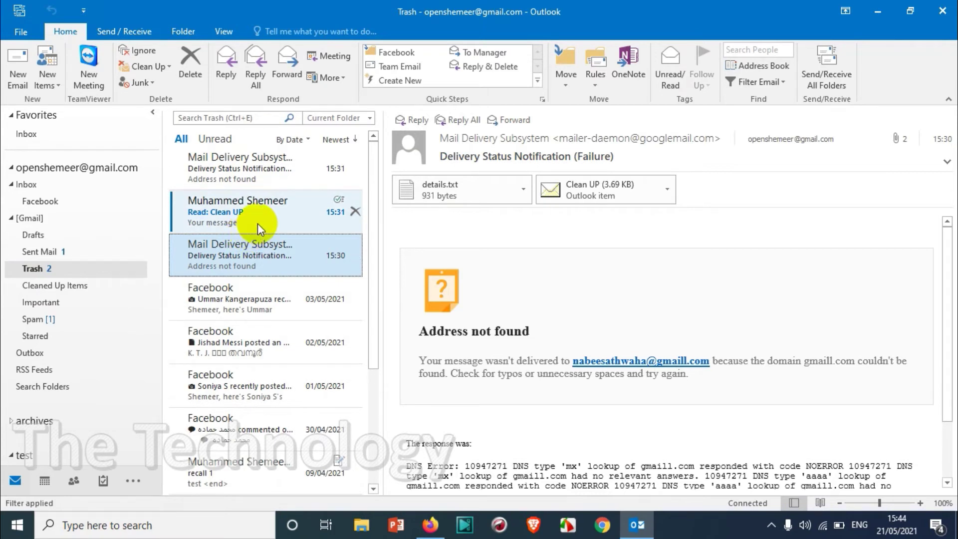
click(243, 208)
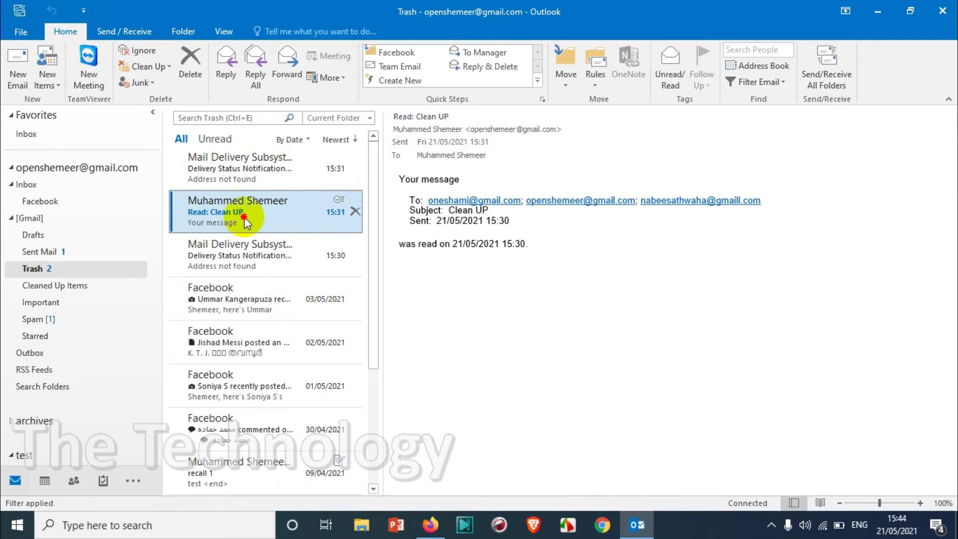
click(253, 244)
click(246, 212)
Step: Return to the Inbox and preview the original Clean UP, Software Apps and latest Re: Clean UP messages
click(54, 189)
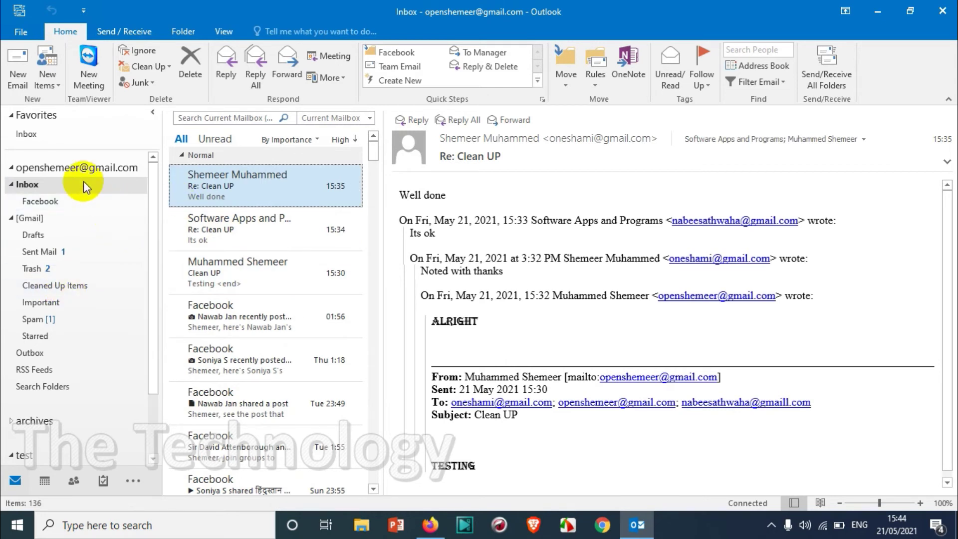
click(251, 272)
click(258, 229)
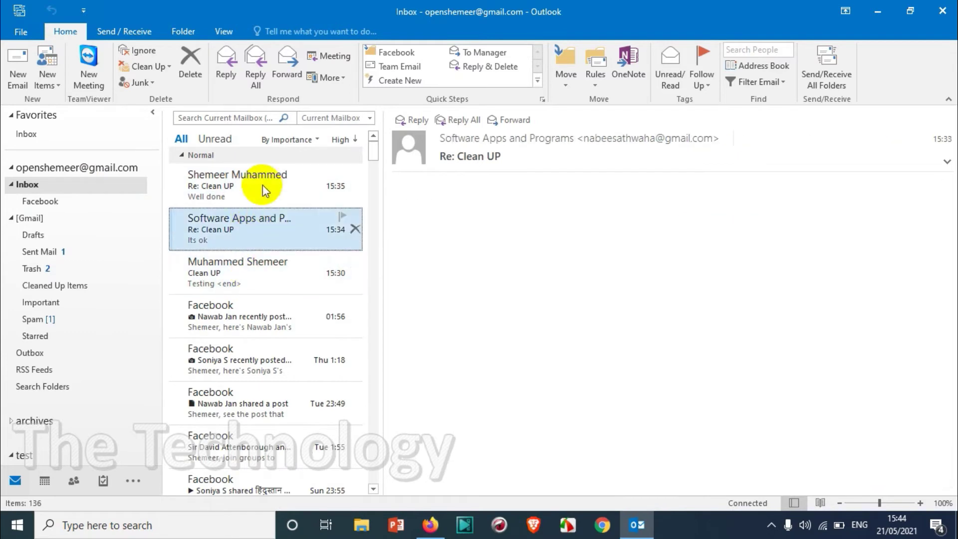
click(264, 182)
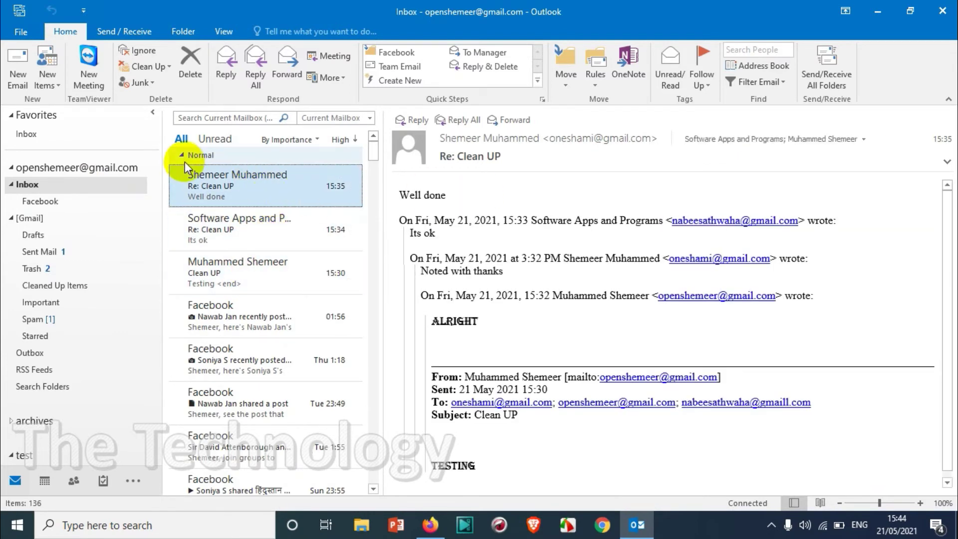
scroll(529, 306, down, 1)
scroll(527, 441, down, 1)
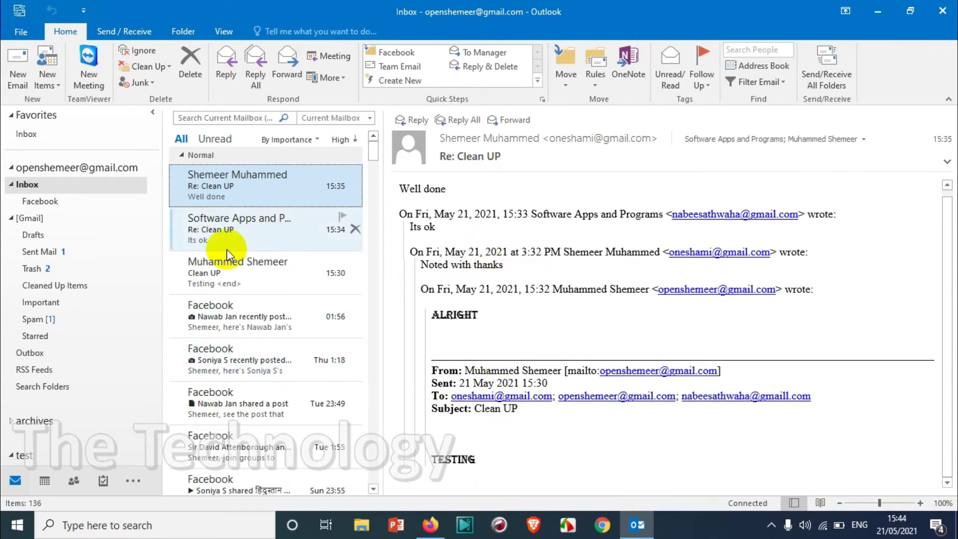
Step: Open the Clean Up dropdown on the Home tab to list the clean-up choices
click(158, 67)
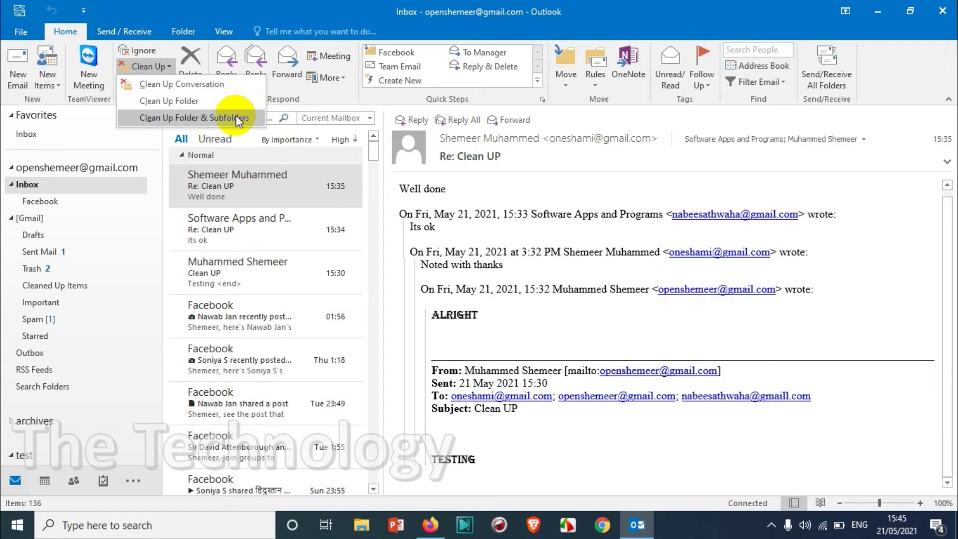
Step: Close and reopen the Clean Up list, then choose Clean Up Folder & Subfolders
key(Escape)
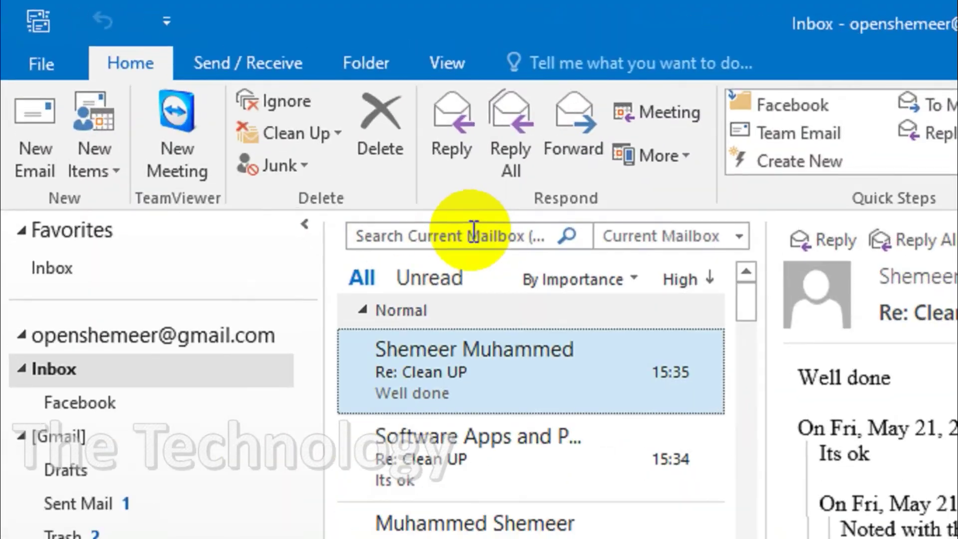
click(162, 72)
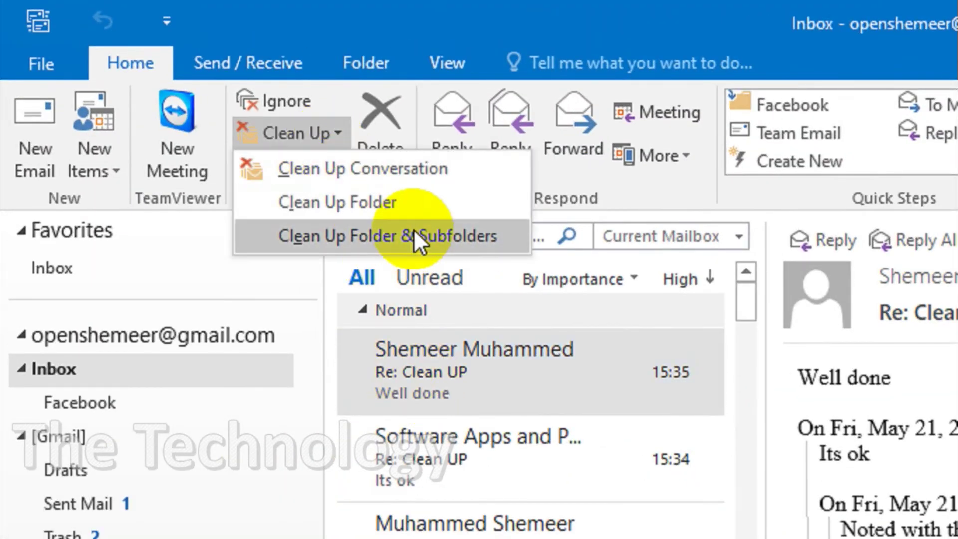
click(415, 234)
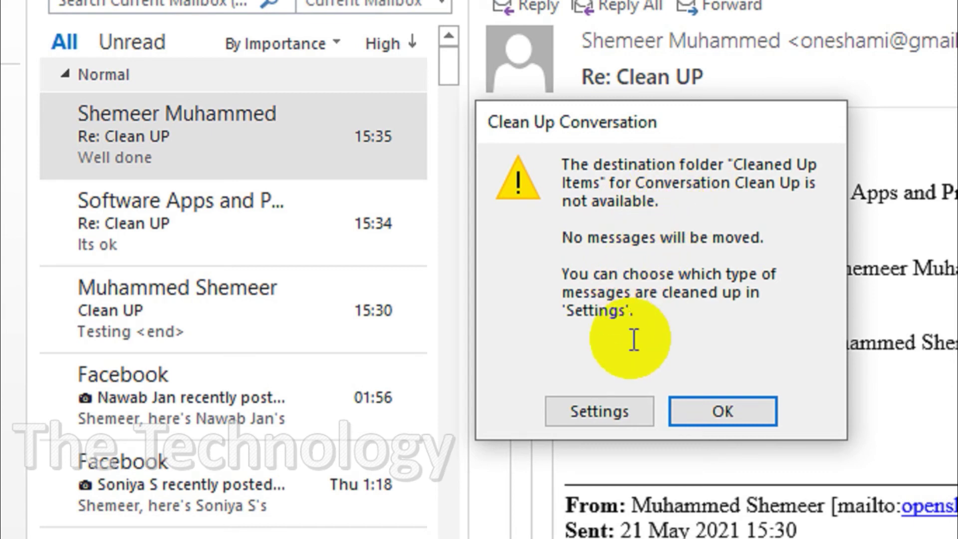
Step: Point the Conversation Clean Up destination to [Gmail] > Cleaned Up Items via Browse
click(599, 408)
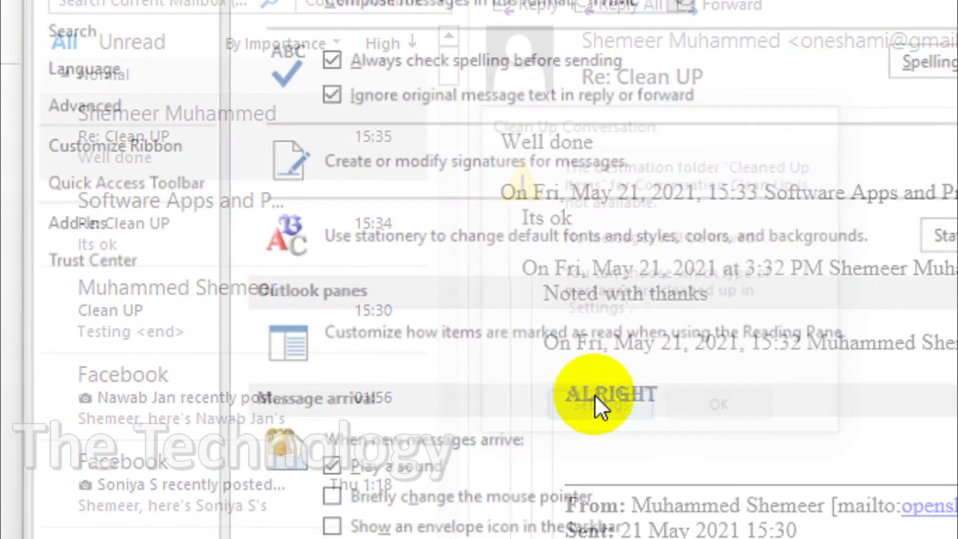
scroll(748, 360, down, 8)
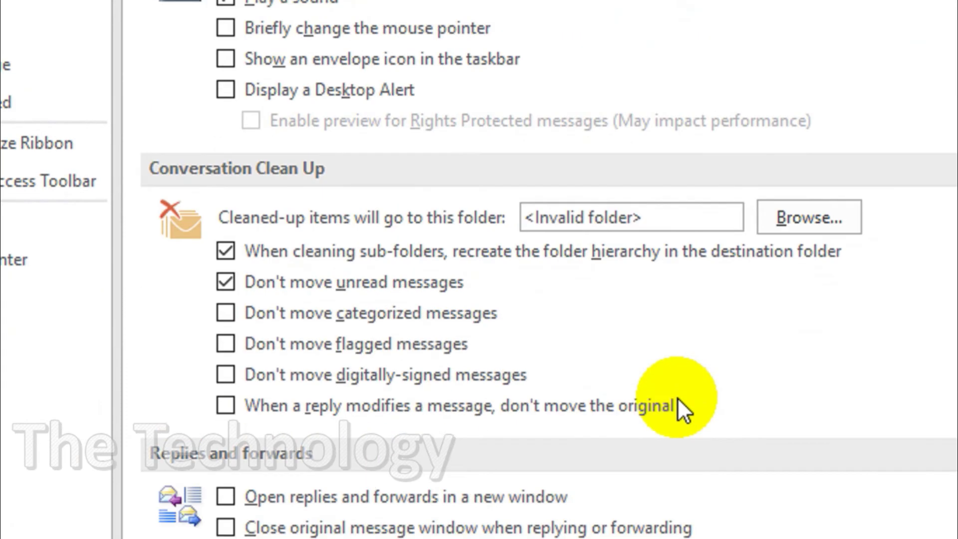
click(830, 218)
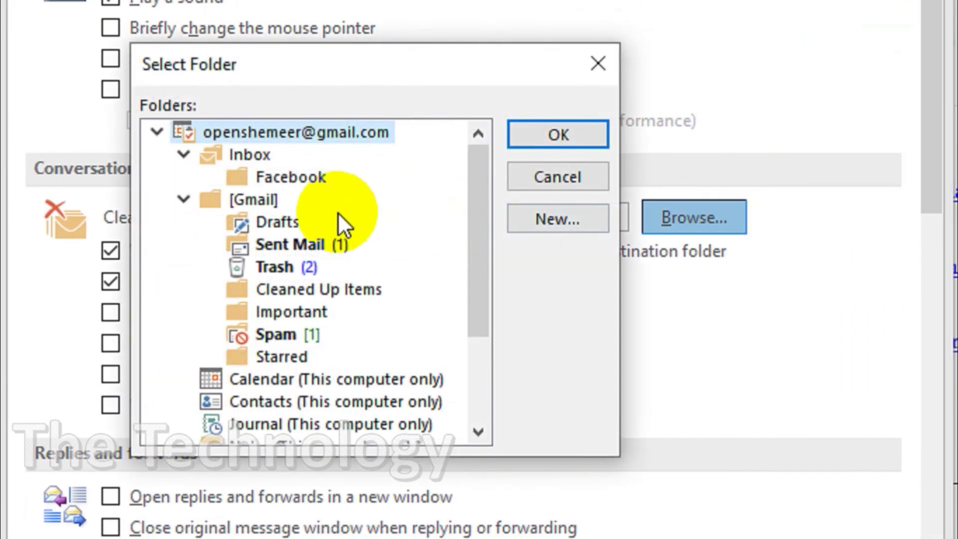
click(308, 288)
click(559, 136)
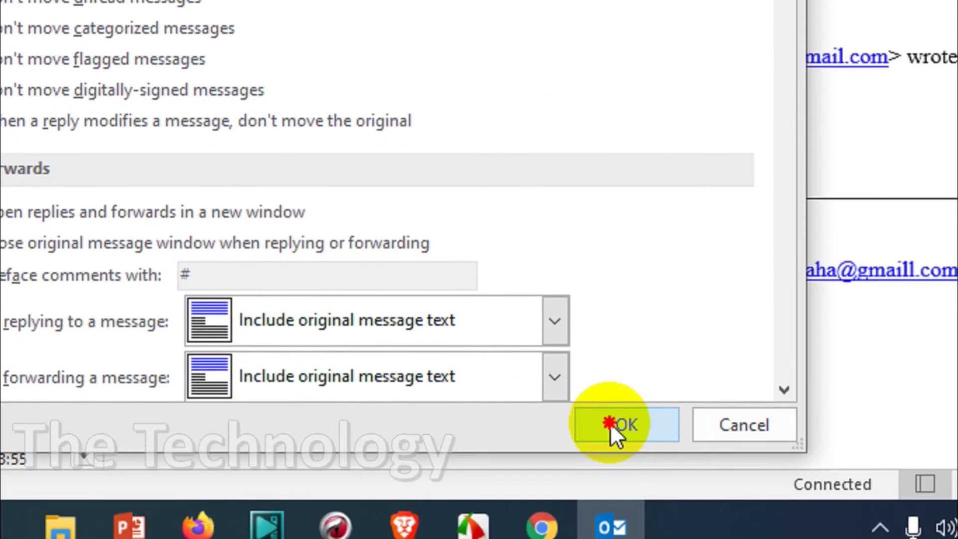
Step: Save the options and run Clean Up Folder & Subfolders on the Inbox
click(611, 425)
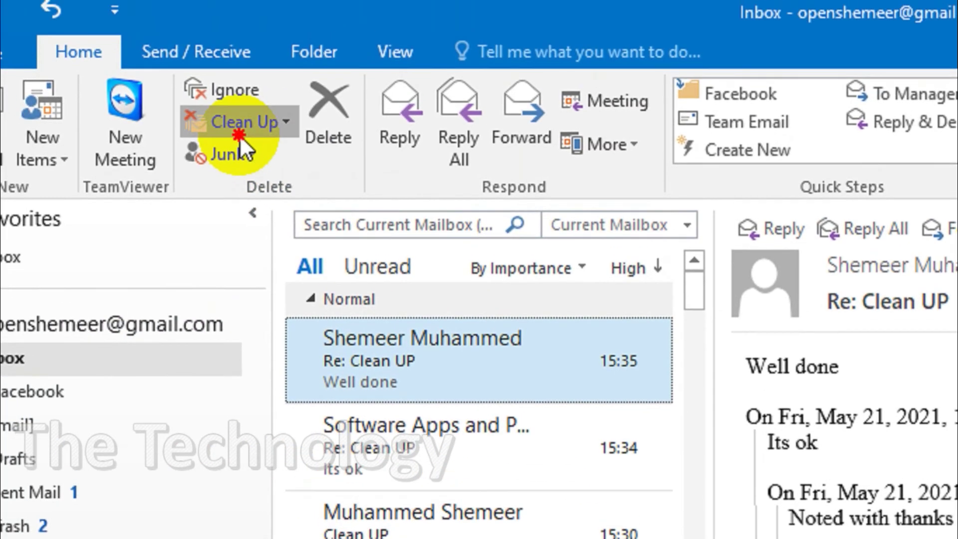
click(222, 65)
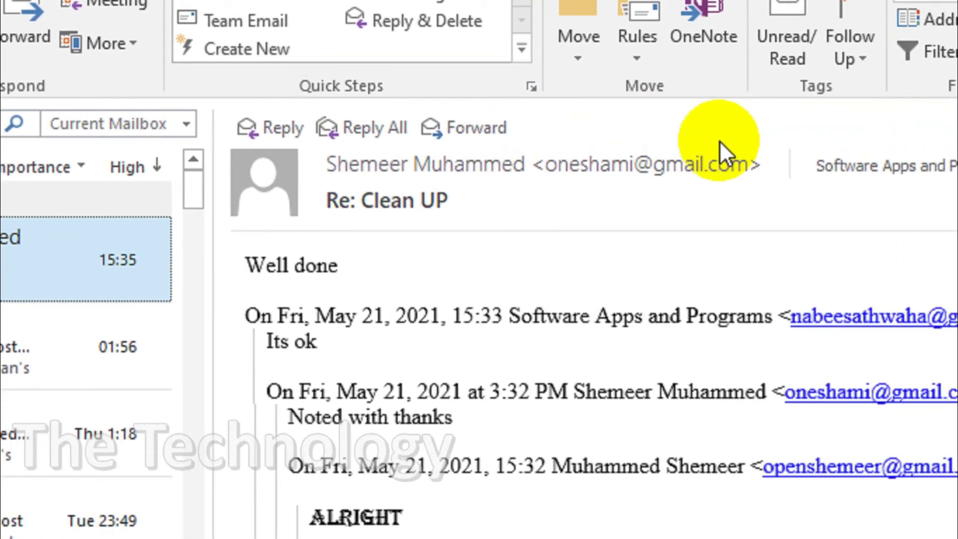
key(alt)
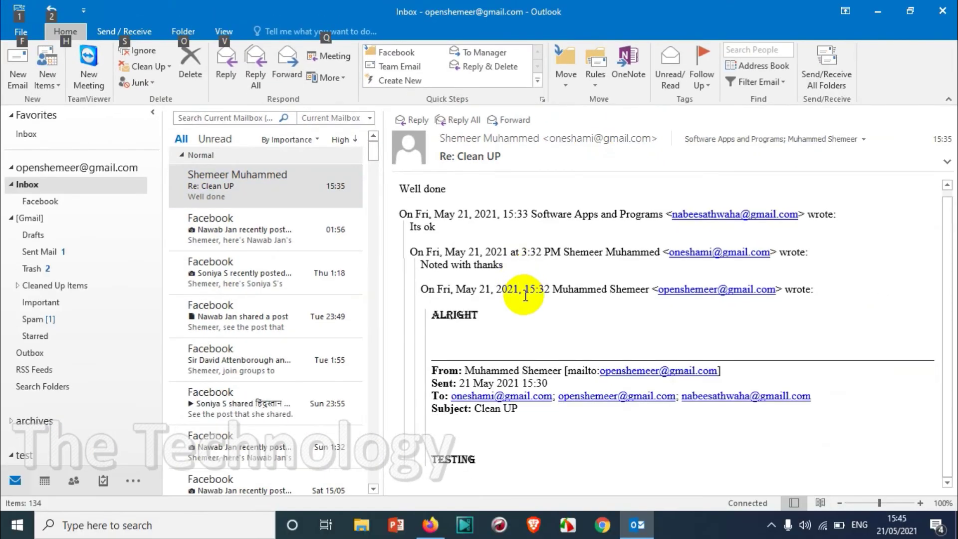
Step: Expand Cleaned Up Items to view its recreated Inbox and Facebook subfolders
click(46, 287)
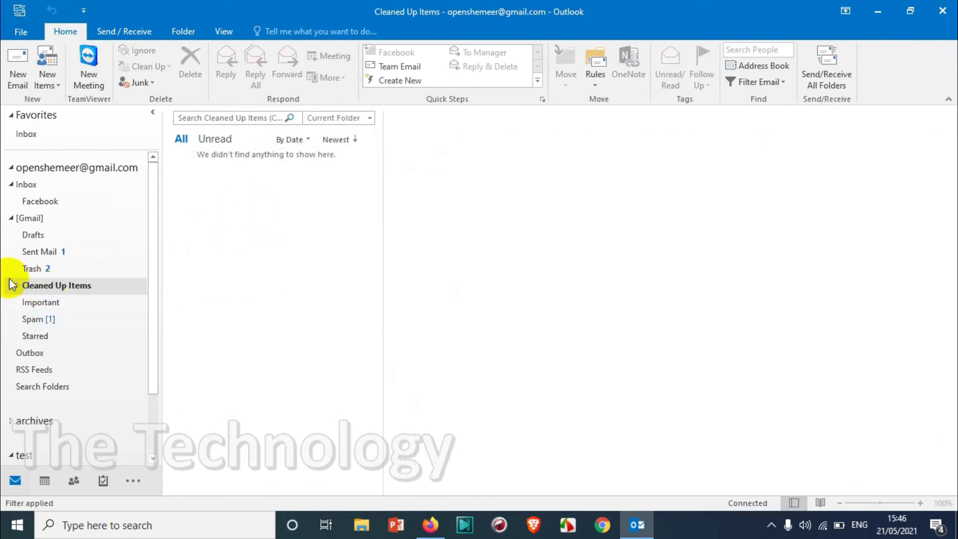
click(14, 285)
click(25, 304)
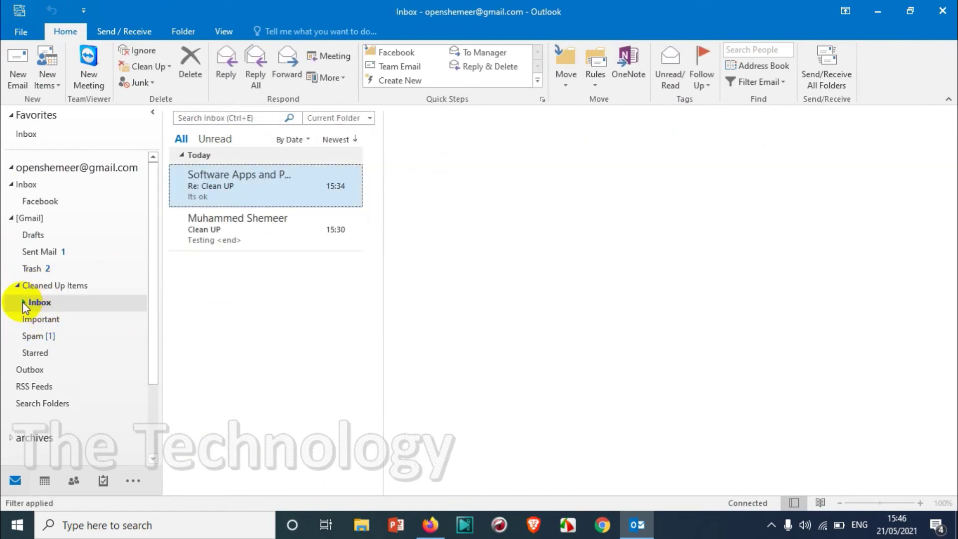
click(23, 302)
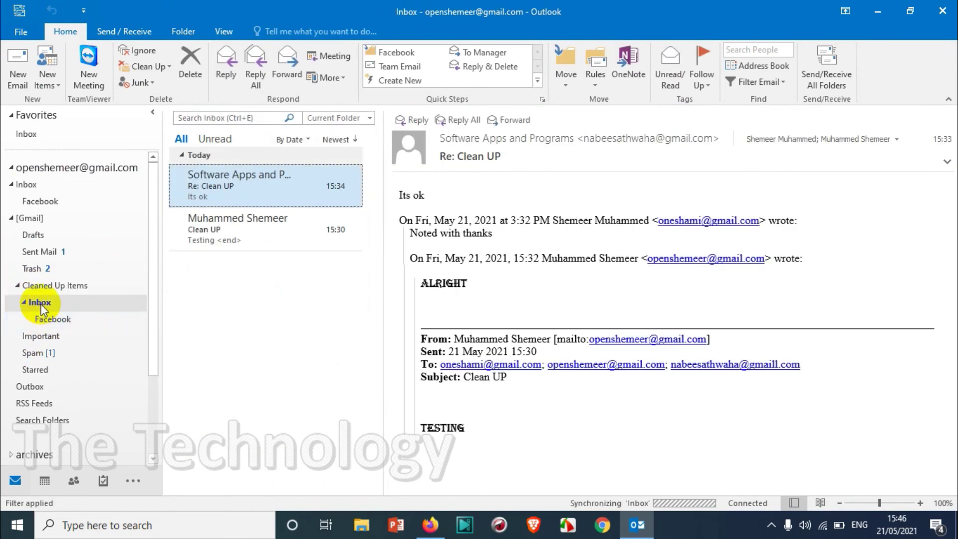
click(57, 317)
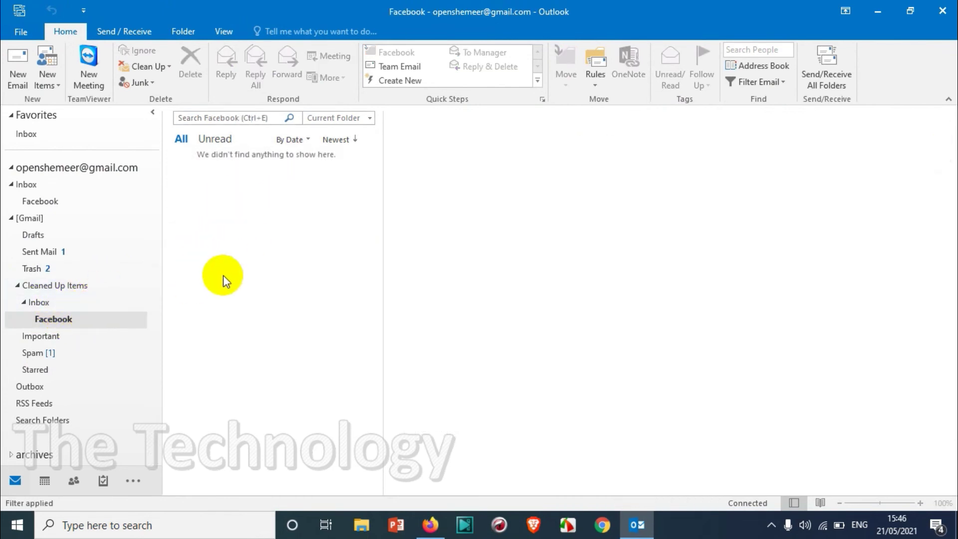
click(59, 302)
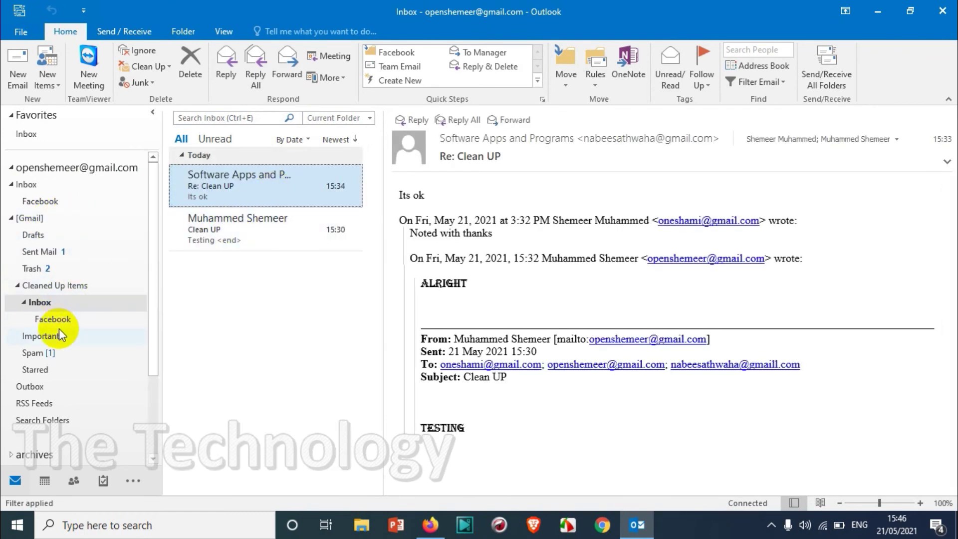
Step: Preview the moved original Clean UP and Software Apps messages, then return to the main Inbox
click(252, 239)
click(250, 183)
click(252, 241)
click(253, 202)
click(252, 212)
click(264, 205)
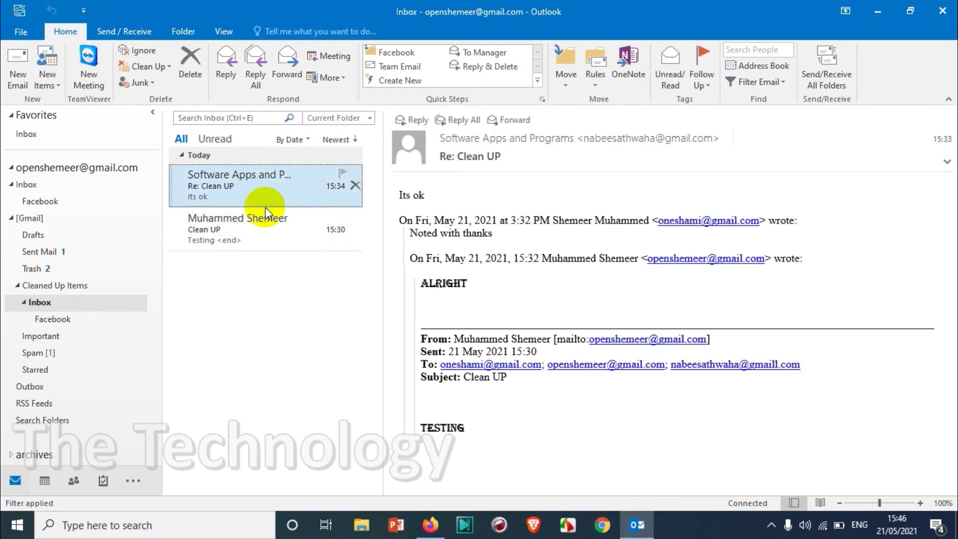
click(298, 224)
click(30, 184)
click(195, 220)
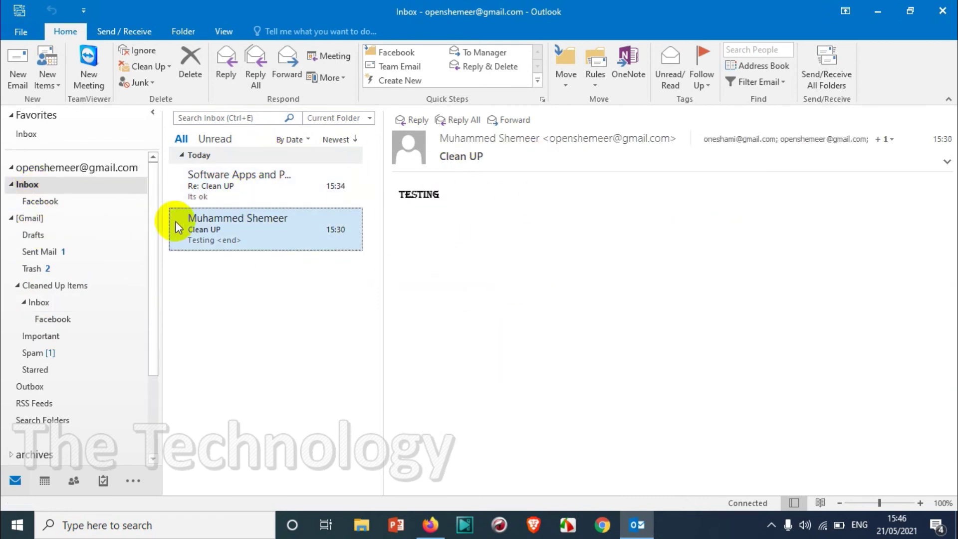